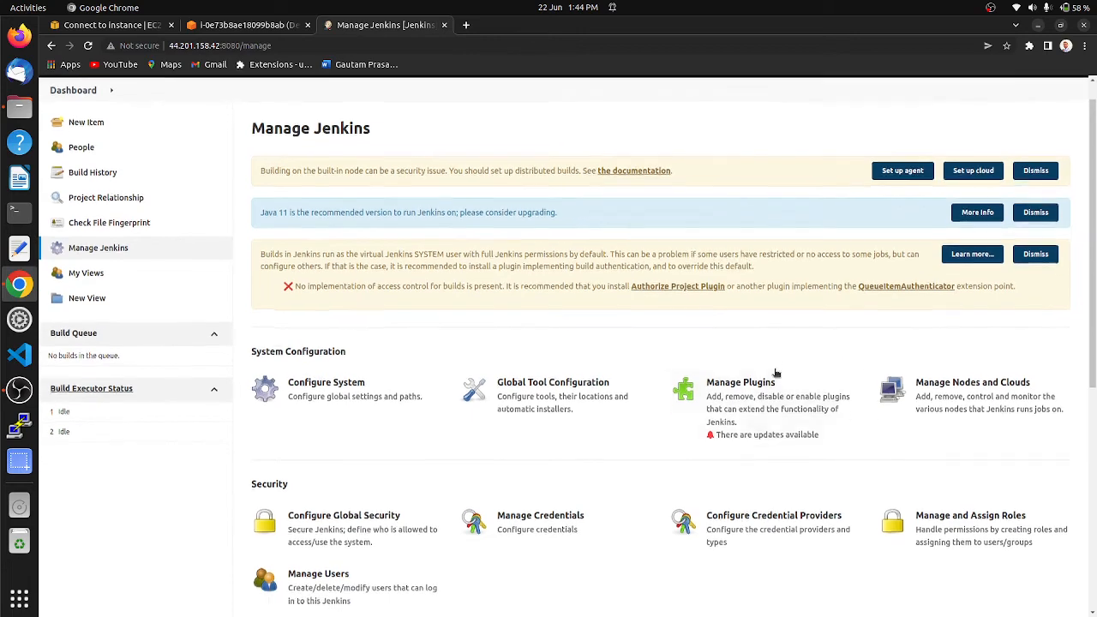
# Step: Filter the installed plugins by "role" to check for Role-based Authorization Strategy, and view the available plugins
pyautogui.click(732, 386)
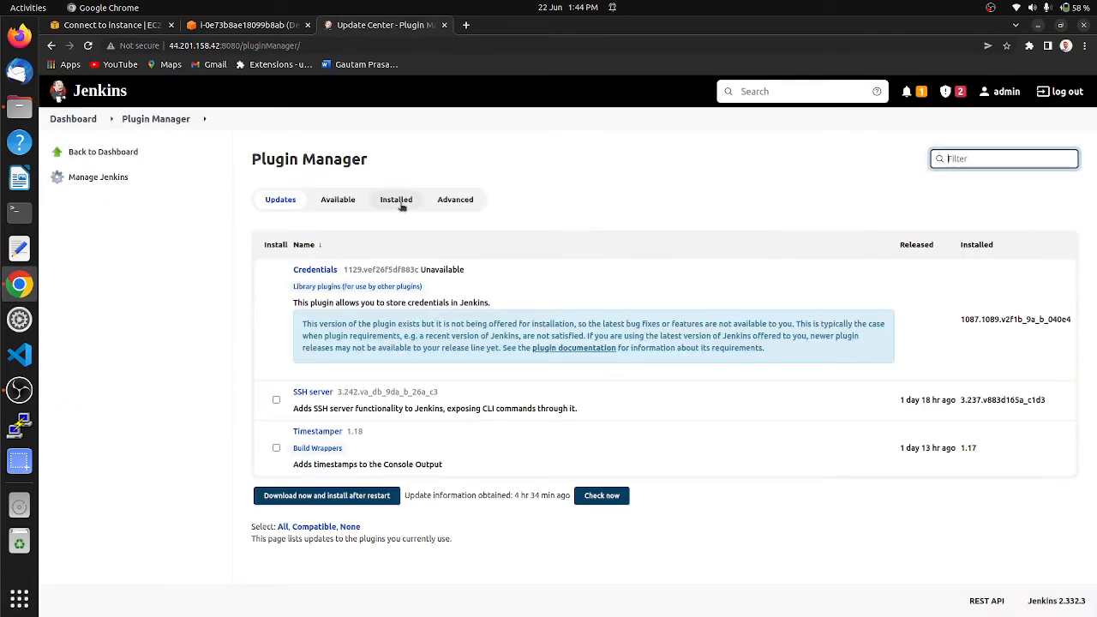
pyautogui.click(399, 202)
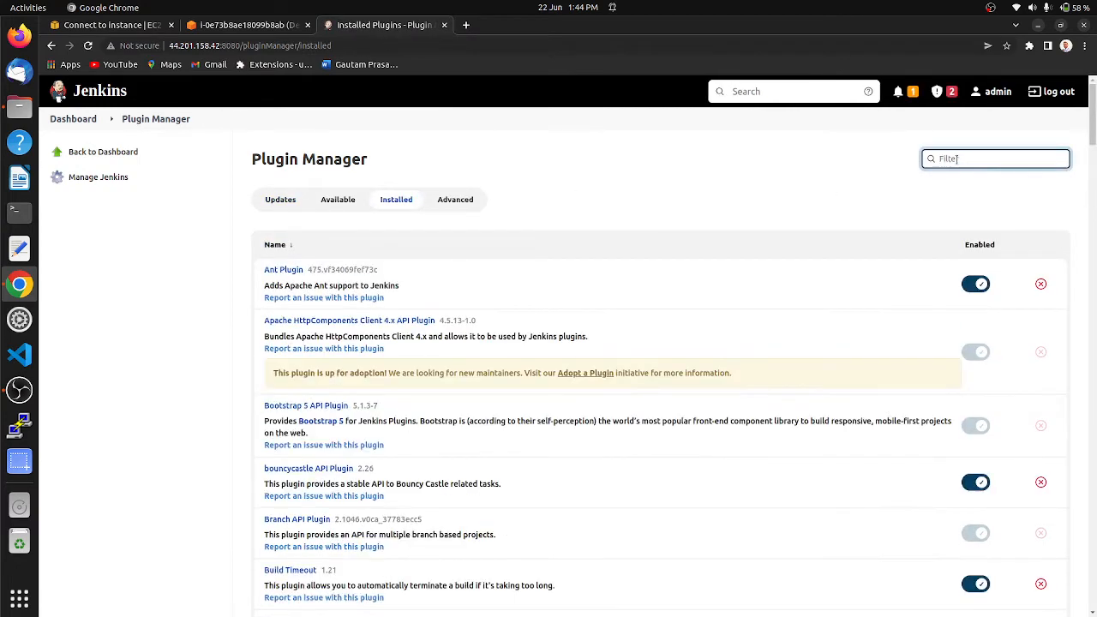
pyautogui.write('f')
pyautogui.write('ole')
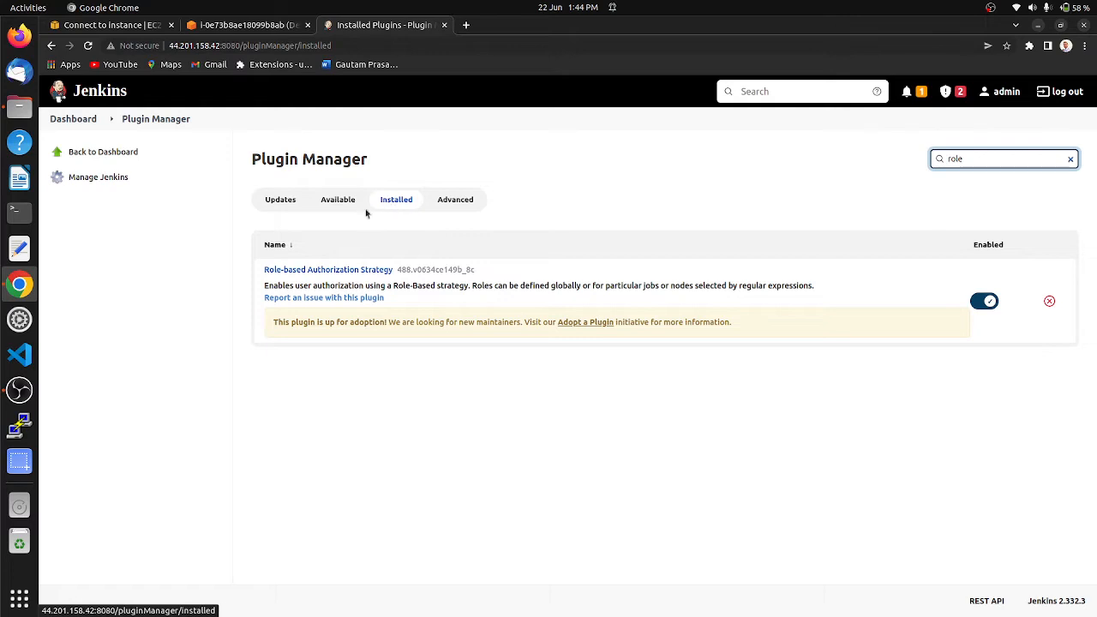
pyautogui.click(339, 201)
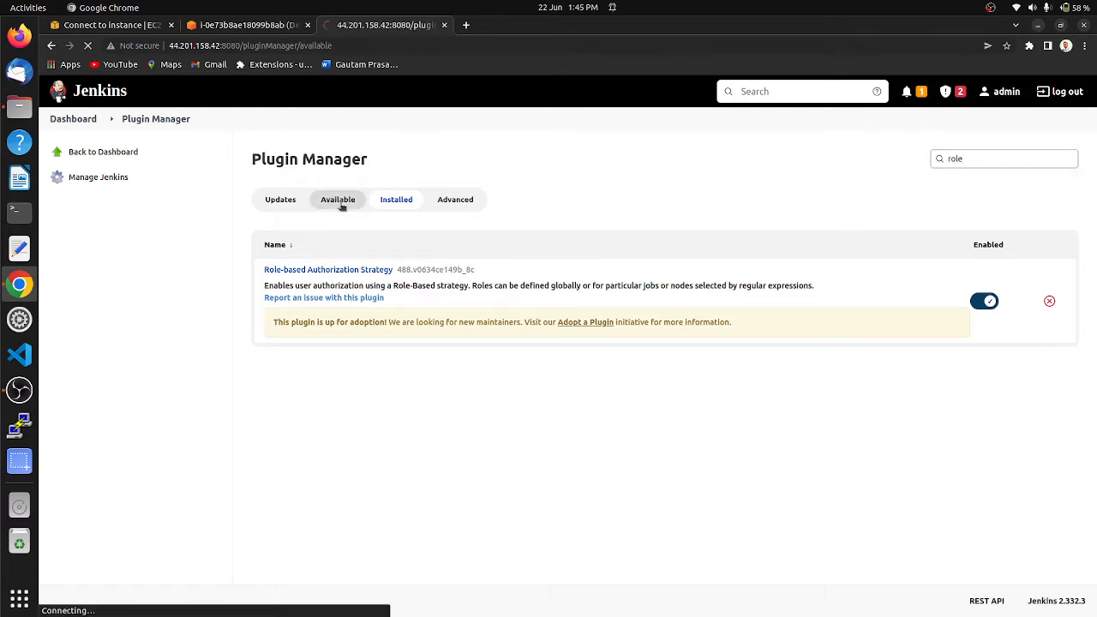
pyautogui.click(961, 159)
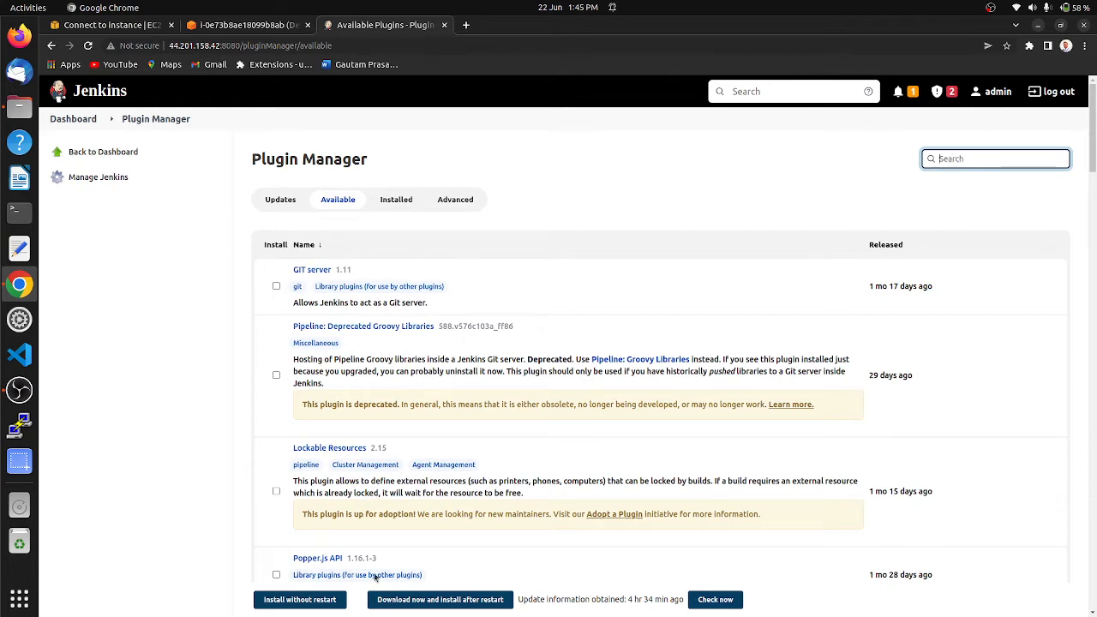
# Step: Review the global security configuration and save it with Role-Based Strategy as the authorization method
pyautogui.click(82, 177)
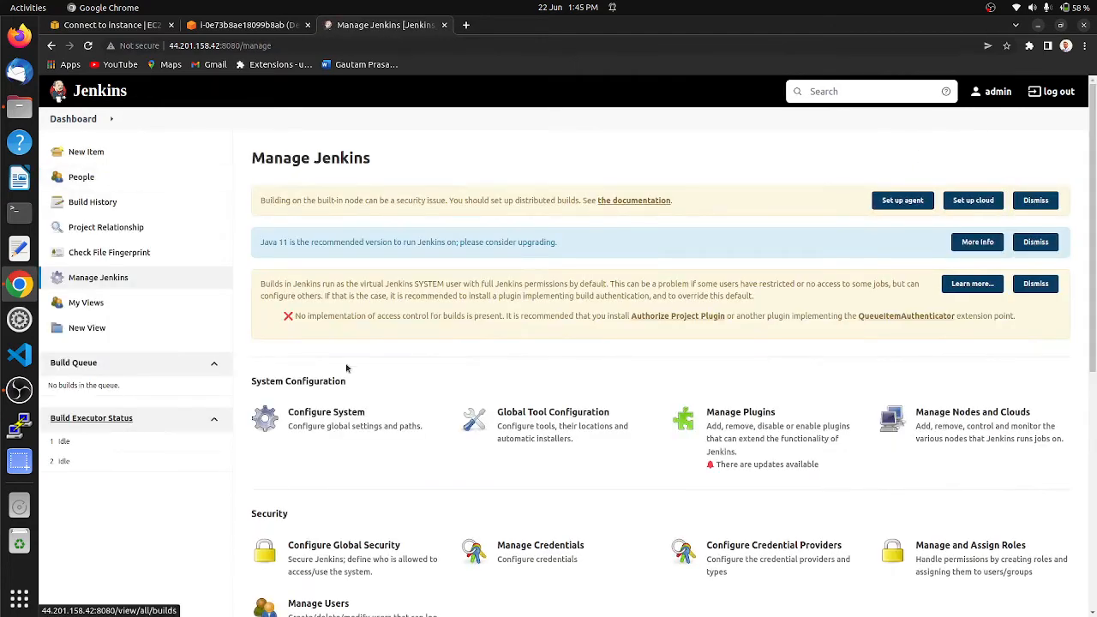
pyautogui.scroll(-3, 339, 367)
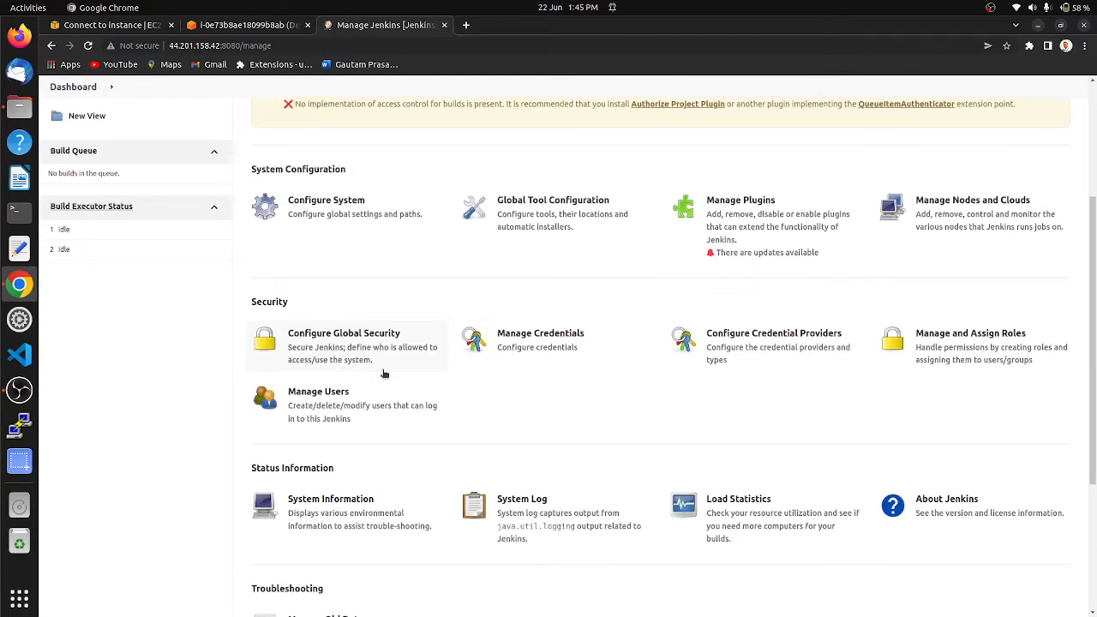
pyautogui.click(316, 342)
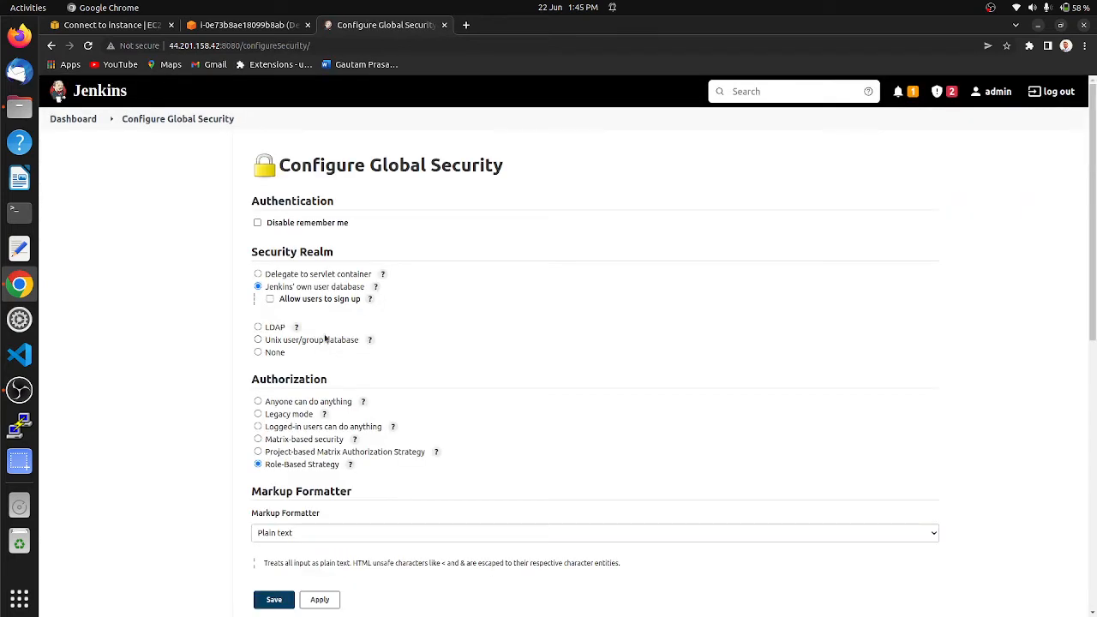
pyautogui.scroll(-4, 414, 318)
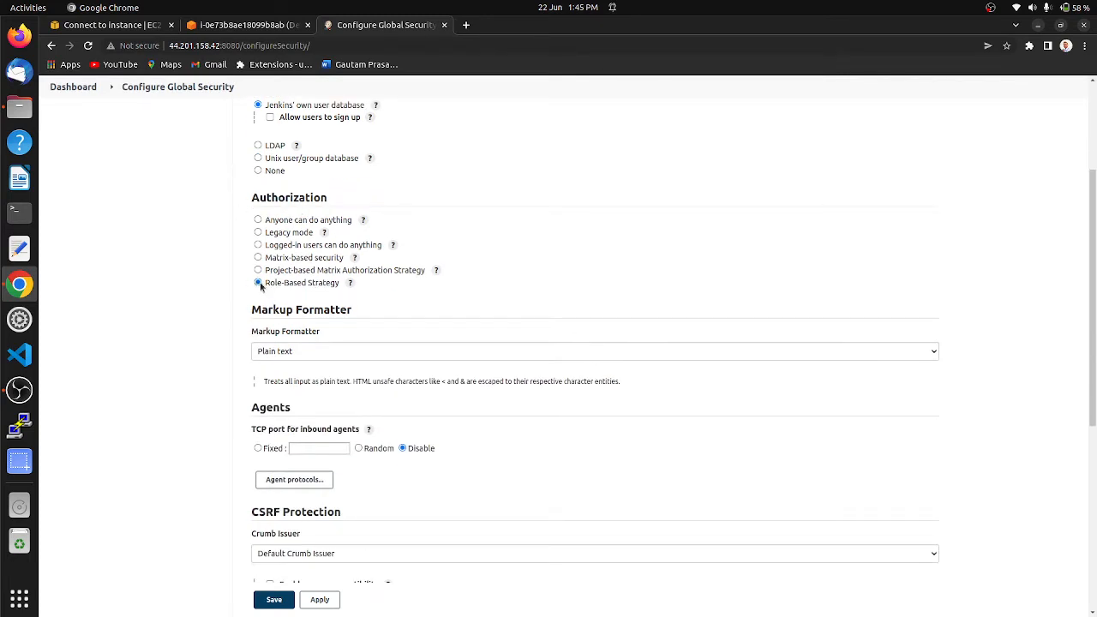
pyautogui.click(274, 601)
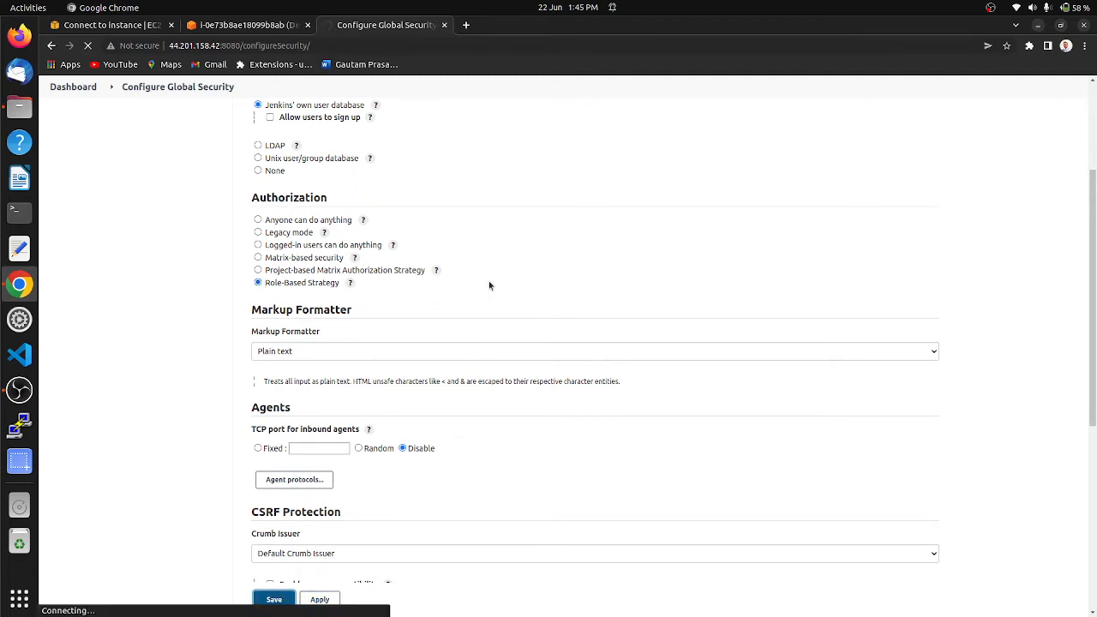
# Step: Start creating a new Jenkins user and enter the username, the account password and the password confirmation
pyautogui.scroll(-4, 357, 269)
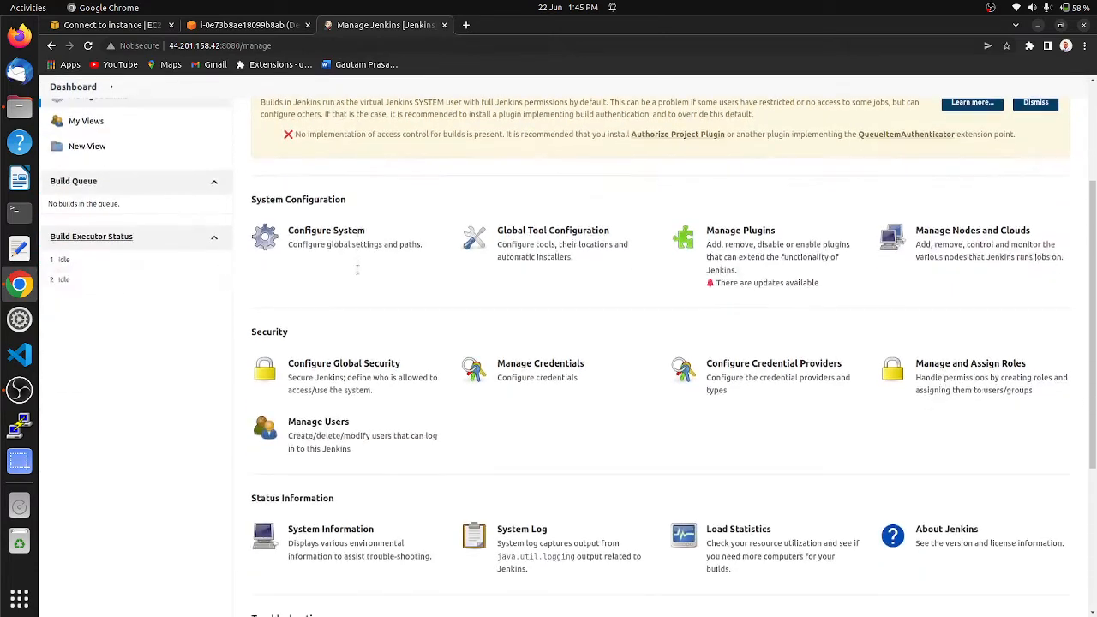
pyautogui.click(302, 428)
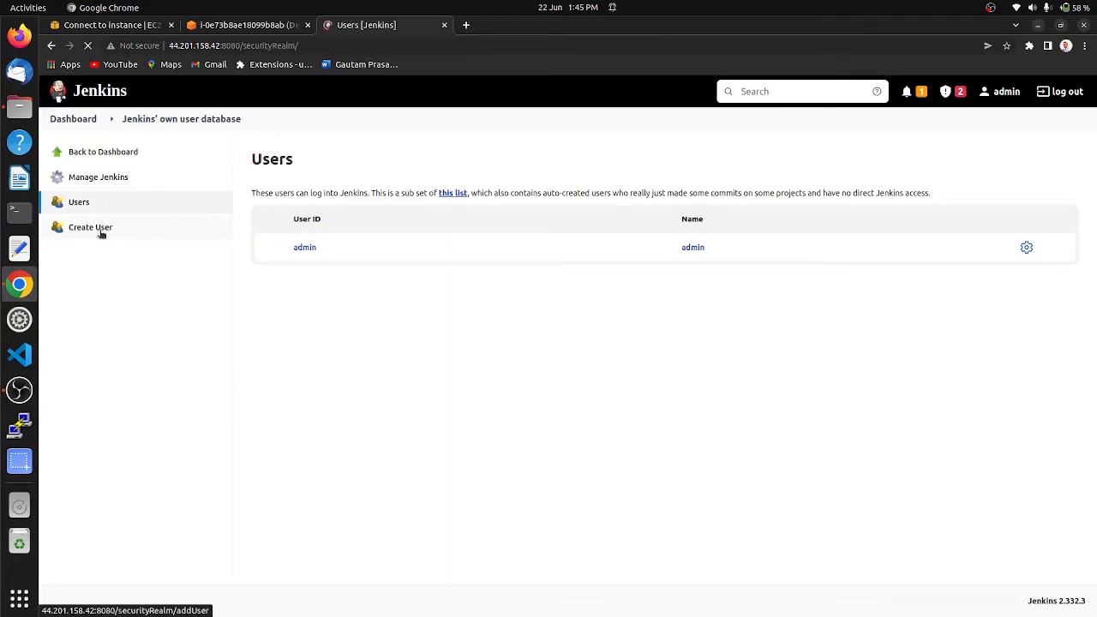
pyautogui.click(100, 229)
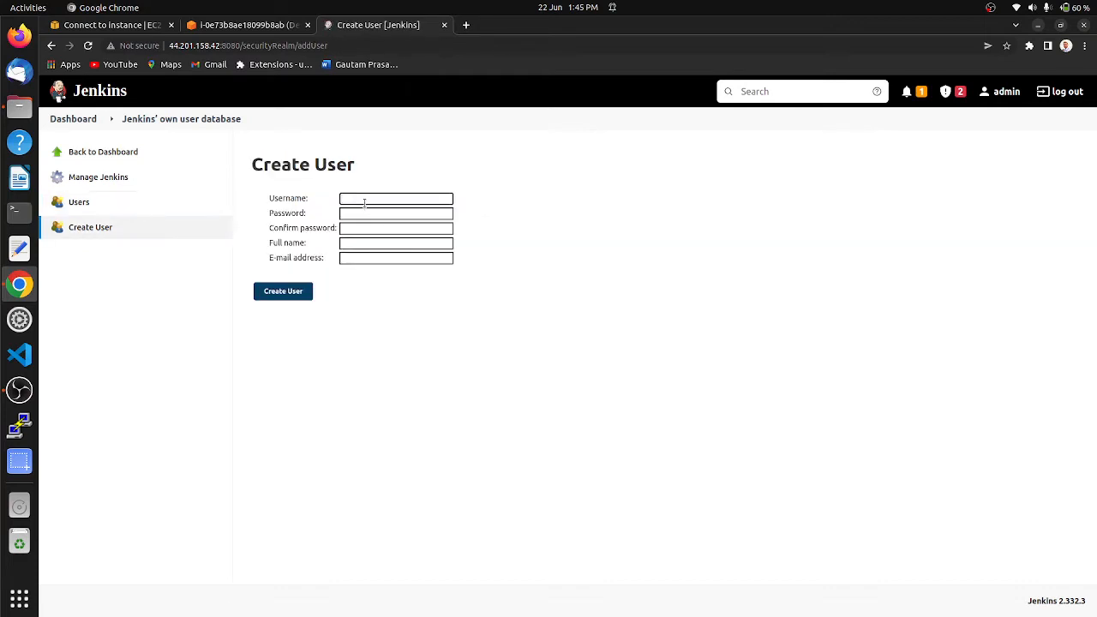
pyautogui.write('ra')
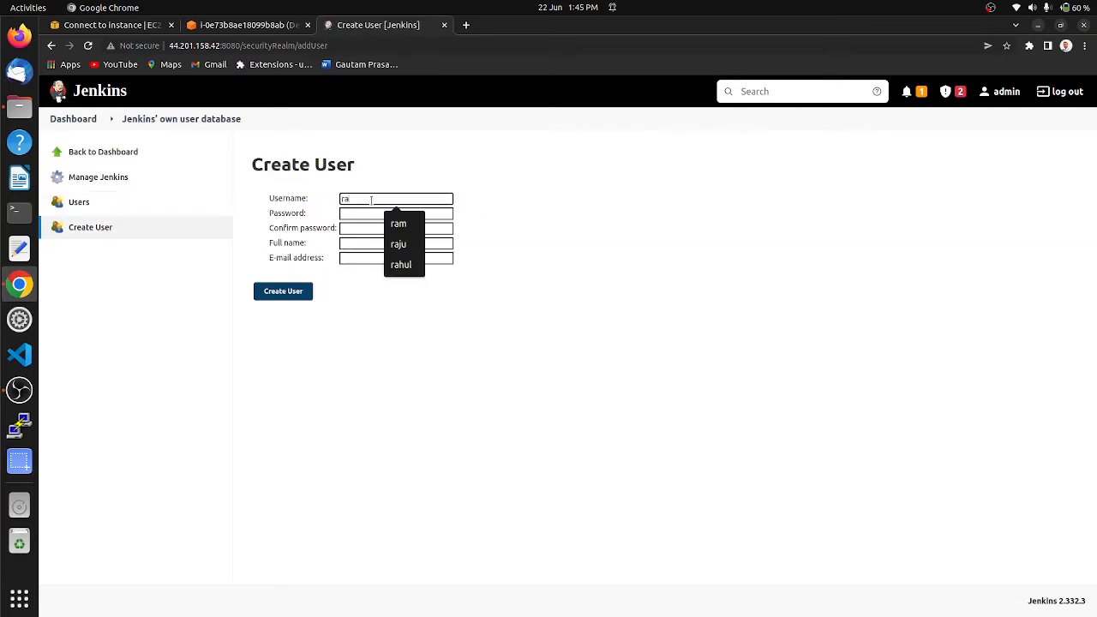
pyautogui.write('m')
pyautogui.press('Tab')
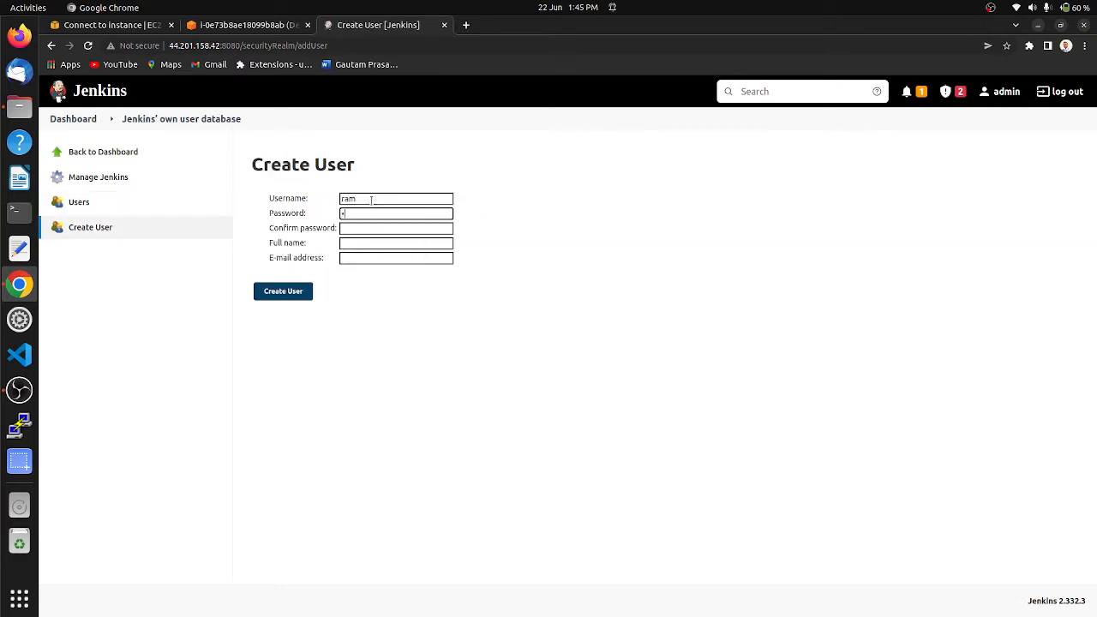
pyautogui.write('a')
pyautogui.press('Tab')
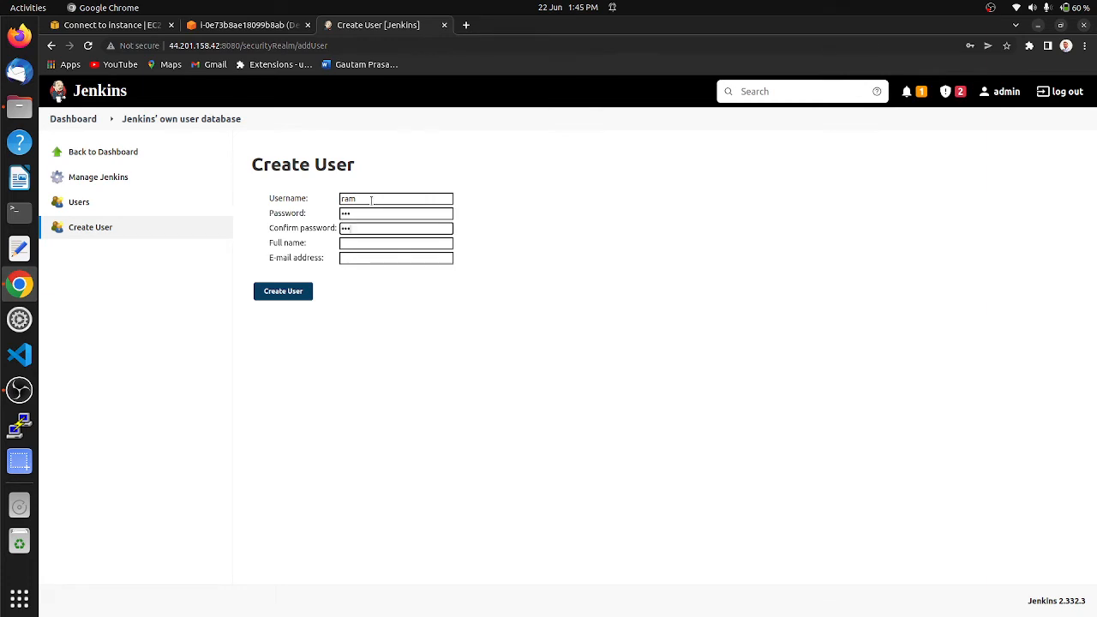
# Step: Fill in the new user's full name and e-mail address, and create the account
pyautogui.press('Tab')
pyautogui.write('ram')
pyautogui.press('Tab')
pyautogui.write('ram')
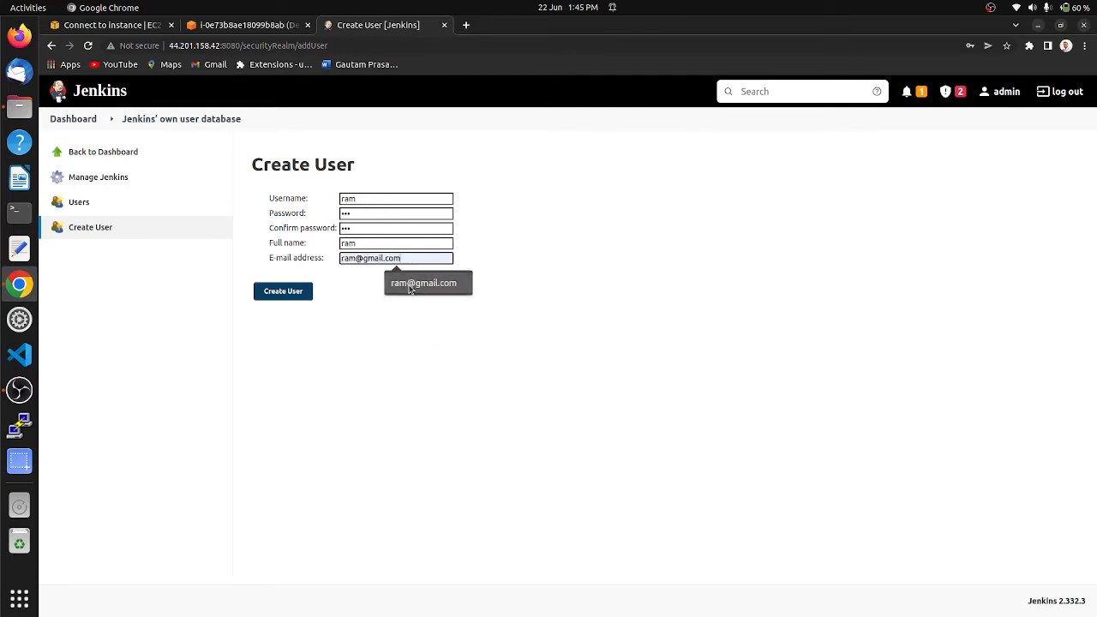
pyautogui.click(411, 284)
pyautogui.click(296, 292)
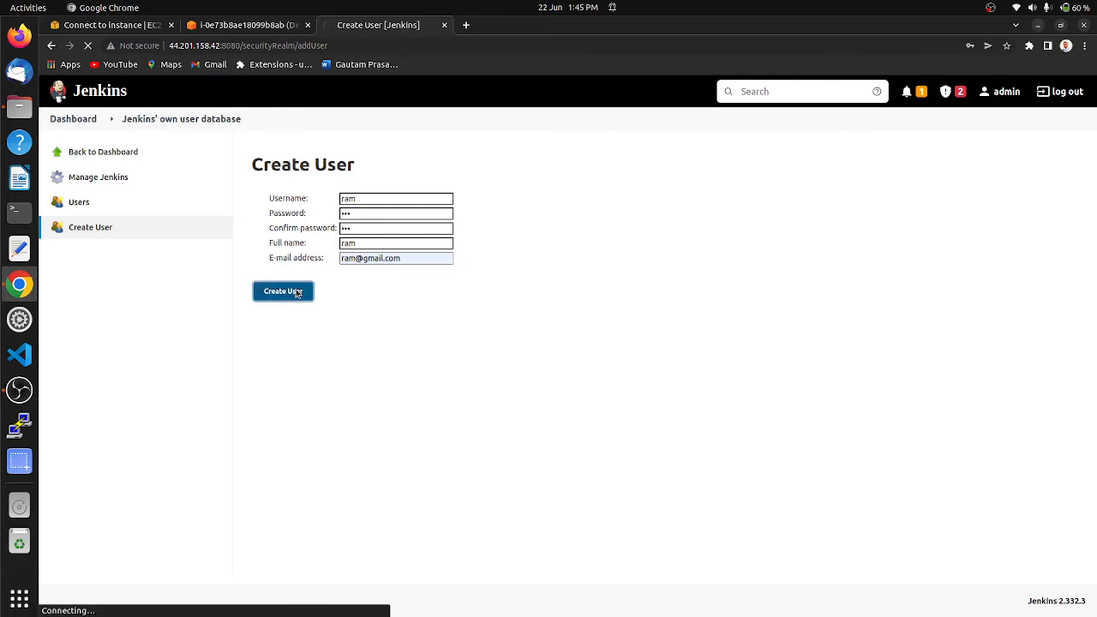
# Step: Start creating a second Jenkins user and enter its username, account password and password confirmation
pyautogui.click(108, 230)
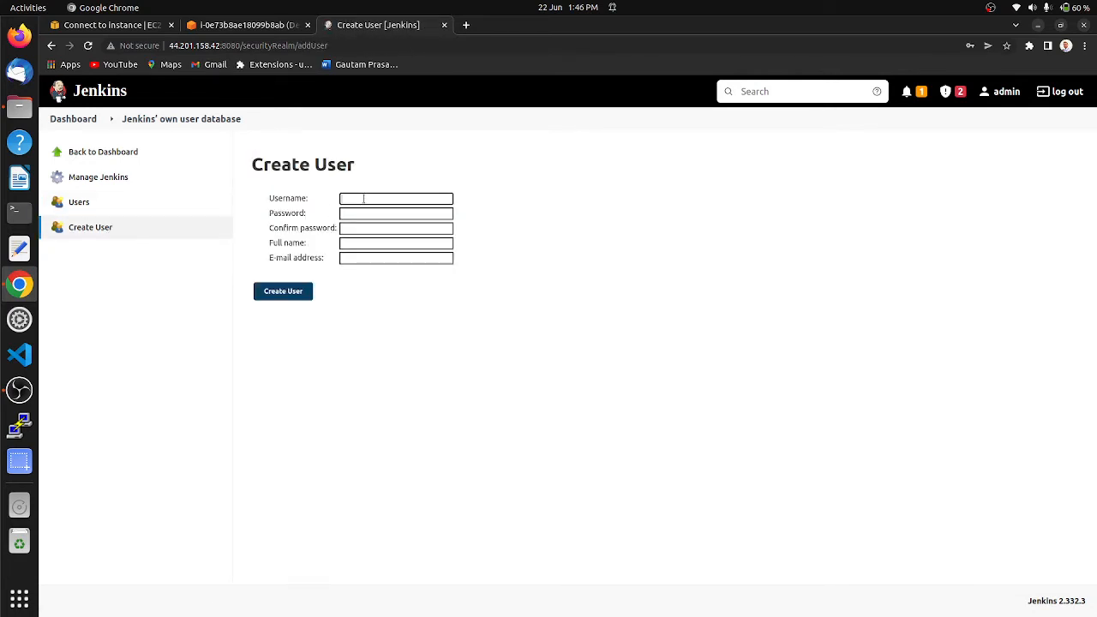
pyautogui.write('hari')
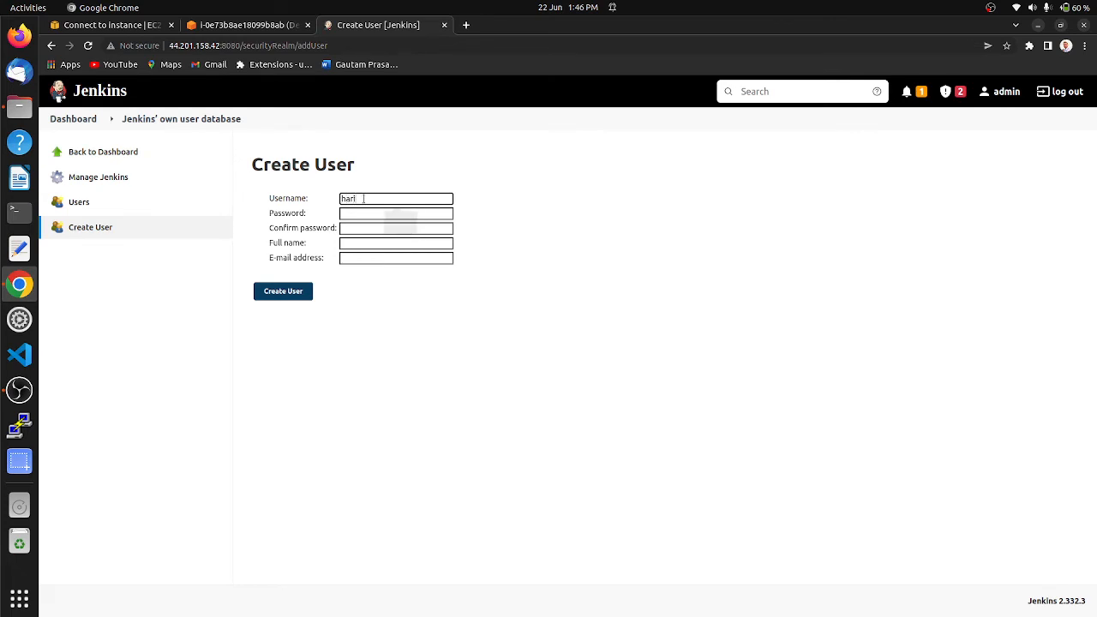
pyautogui.press('Tab')
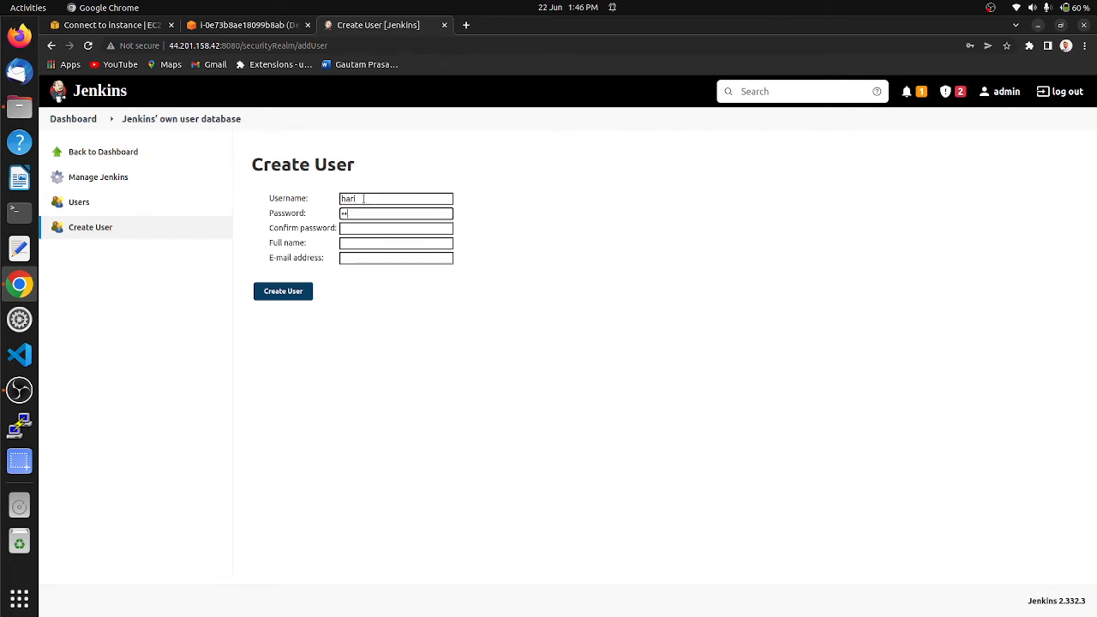
pyautogui.press('Tab')
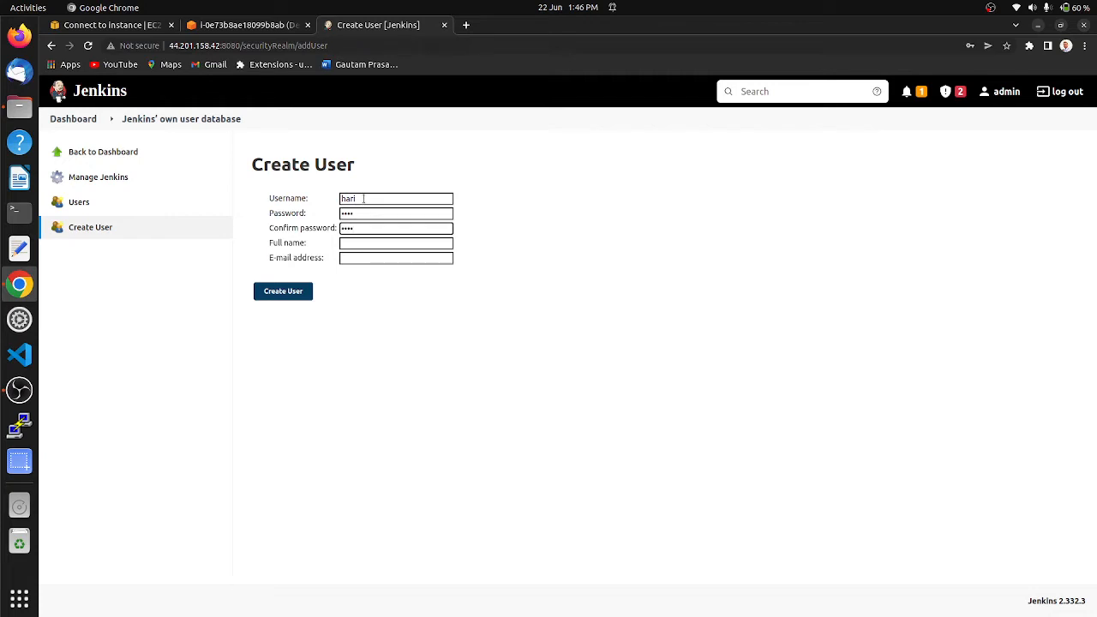
# Step: Fill in the second user's full name and e-mail address, and create the account
pyautogui.press('Tab')
pyautogui.write('hari')
pyautogui.press('Tab')
pyautogui.write('ha')
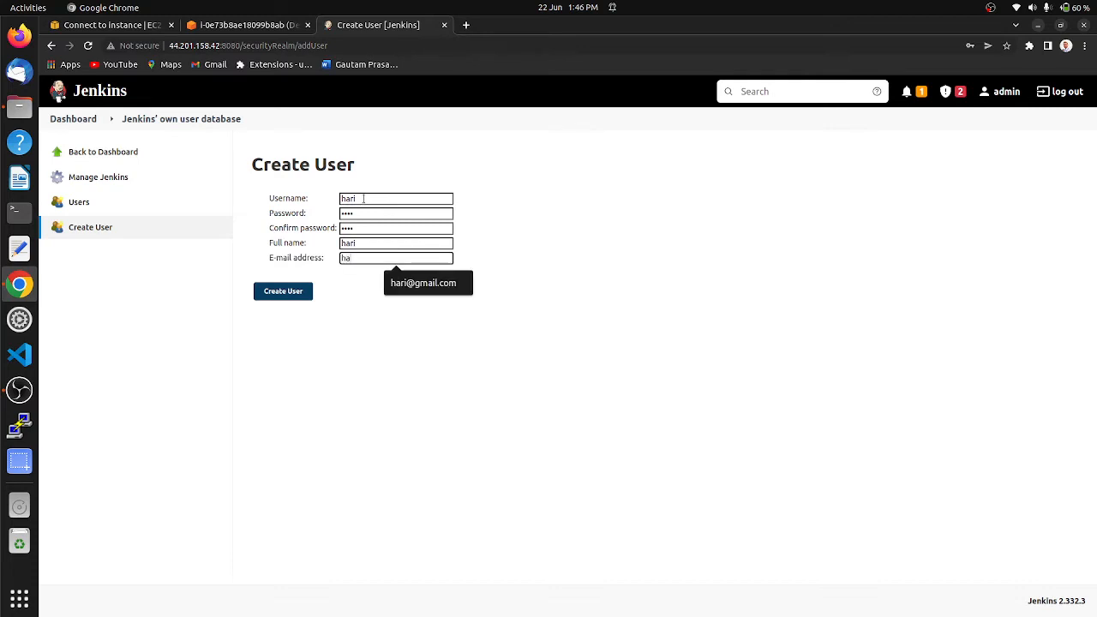
pyautogui.click(413, 281)
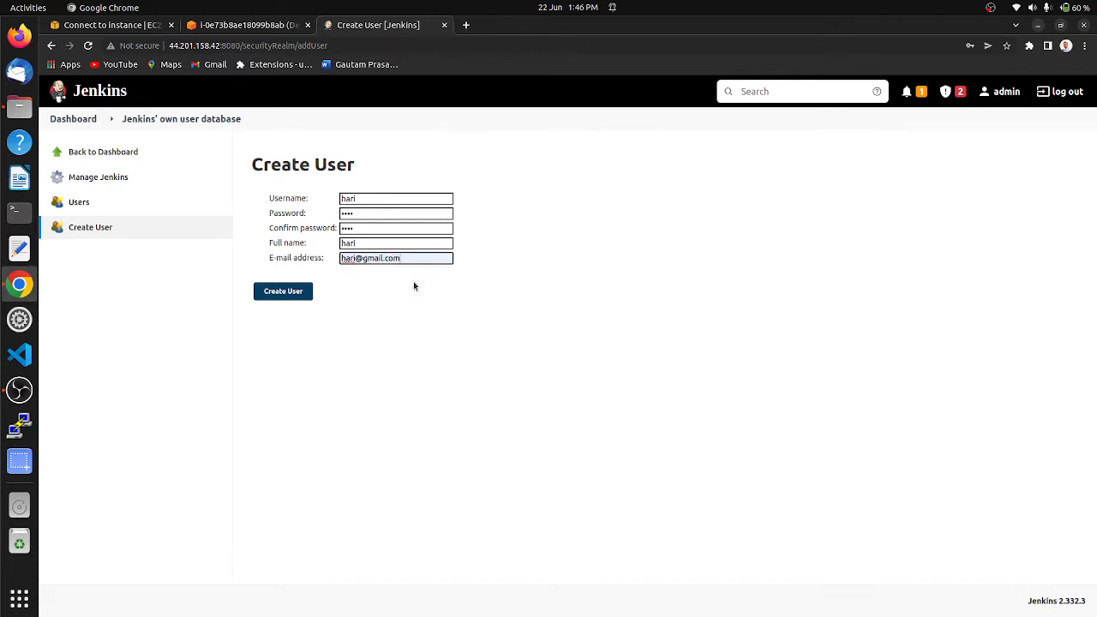
pyautogui.click(284, 296)
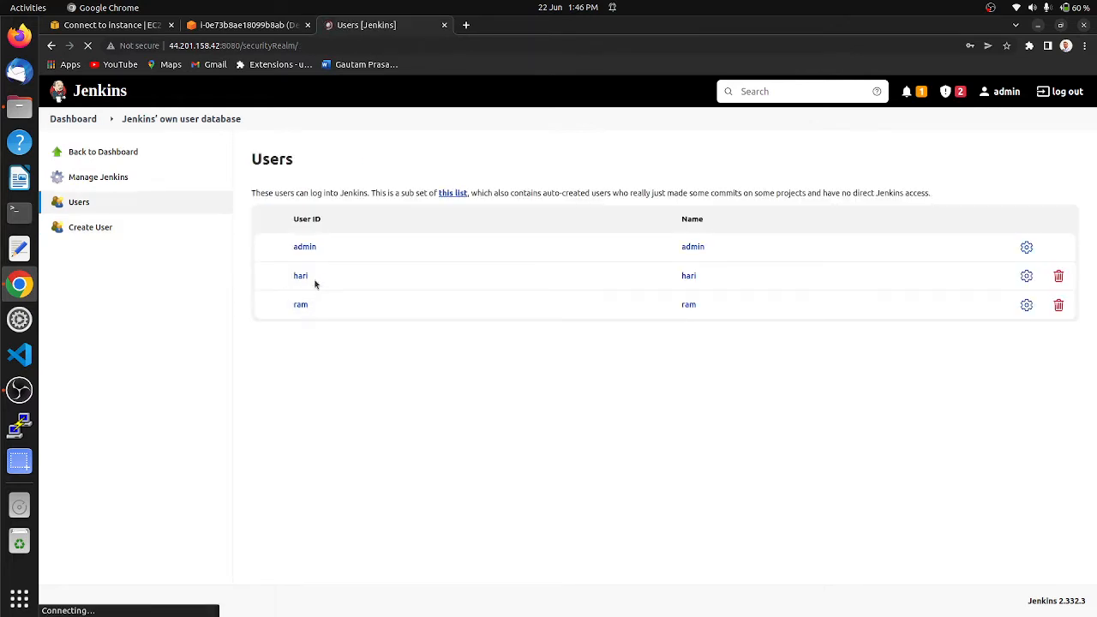
# Step: Open the role management page and add a global role named employee
pyautogui.click(98, 178)
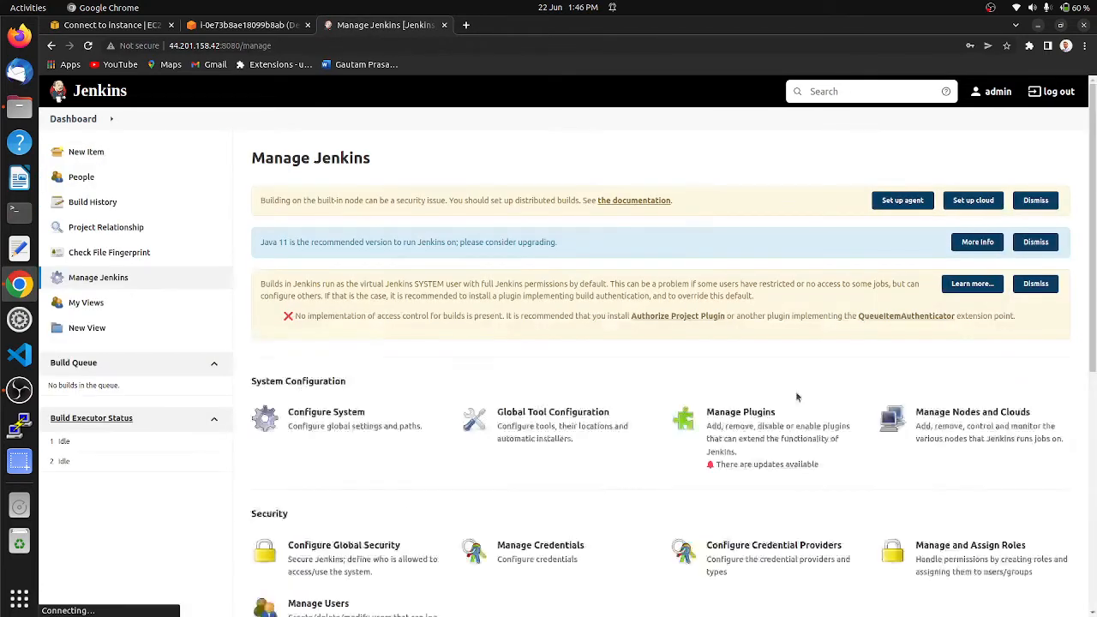
pyautogui.click(970, 568)
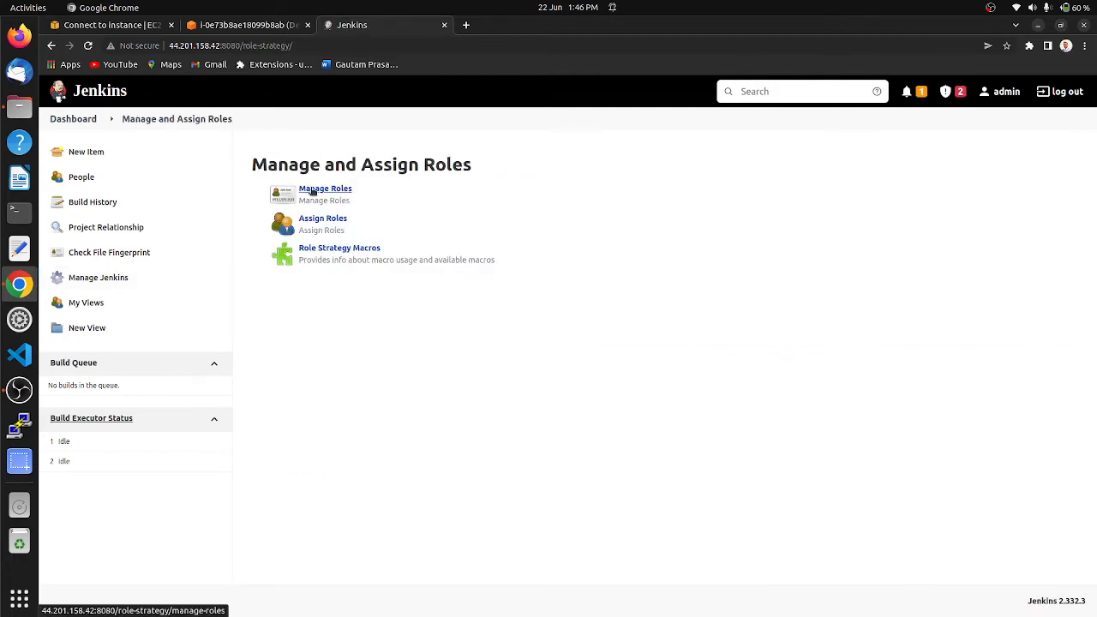
pyautogui.click(314, 190)
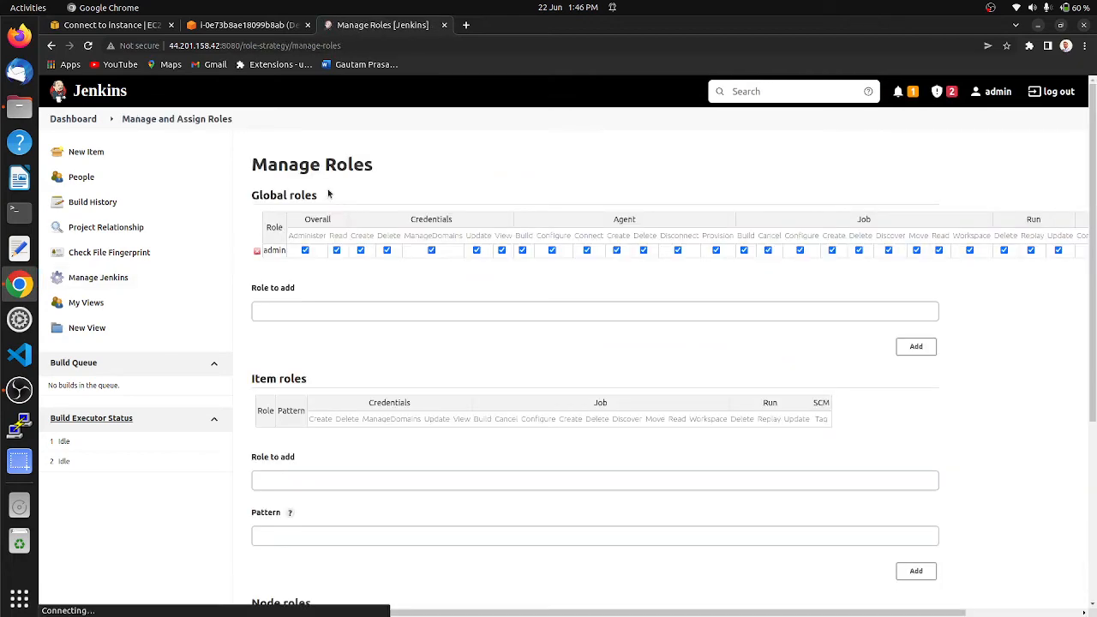
pyautogui.click(296, 312)
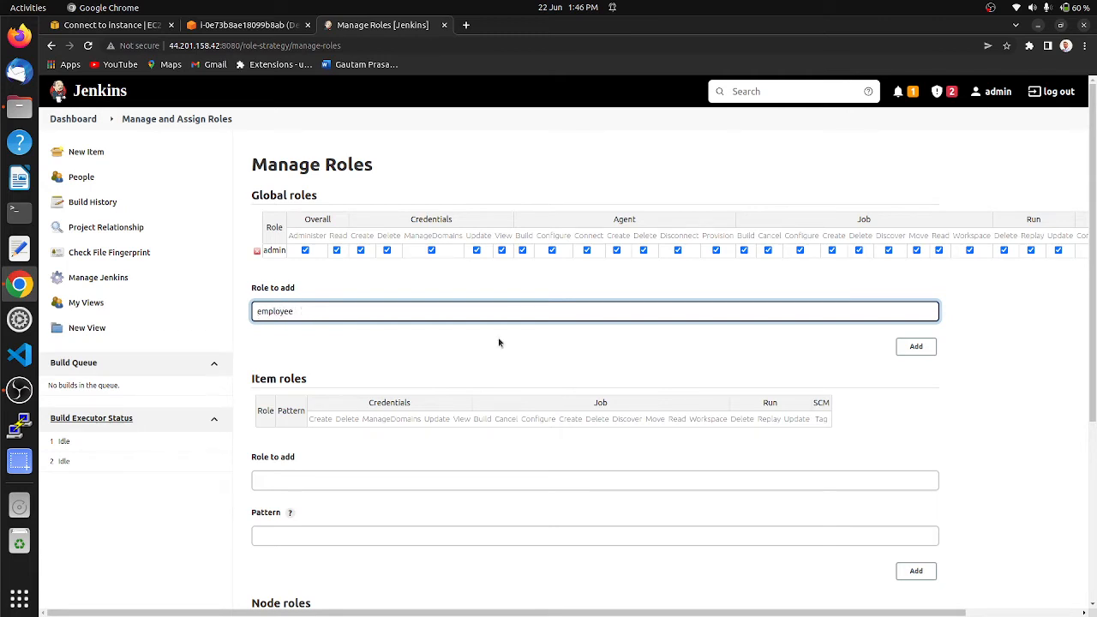
pyautogui.click(916, 346)
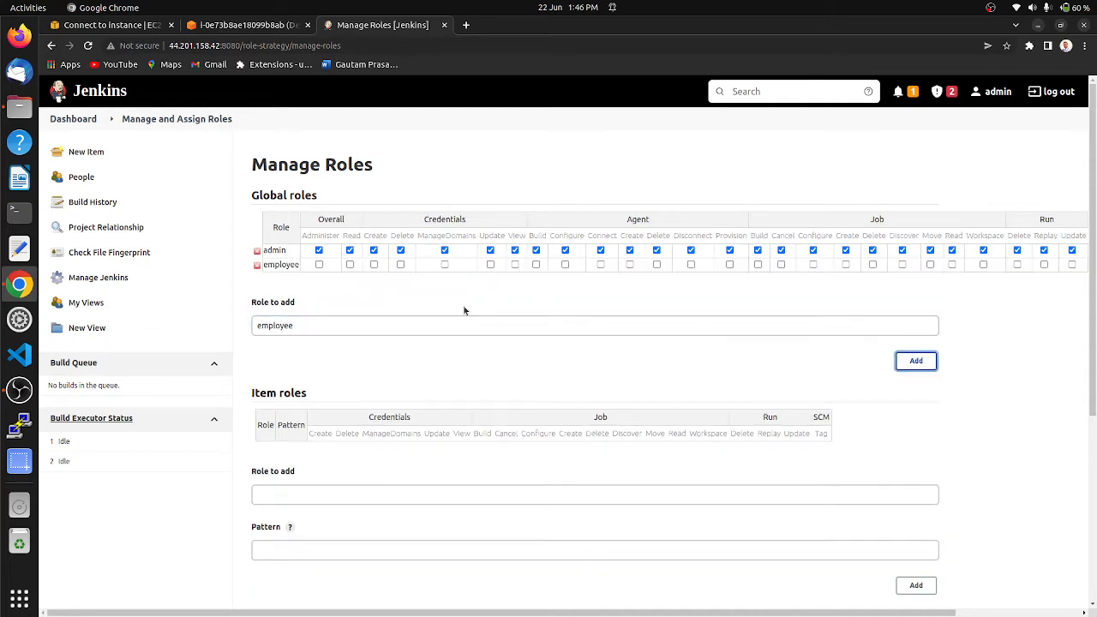
# Step: Grant the employee global role the Overall Read permission and the View permissions Configure, Create, Delete and Read
pyautogui.click(350, 264)
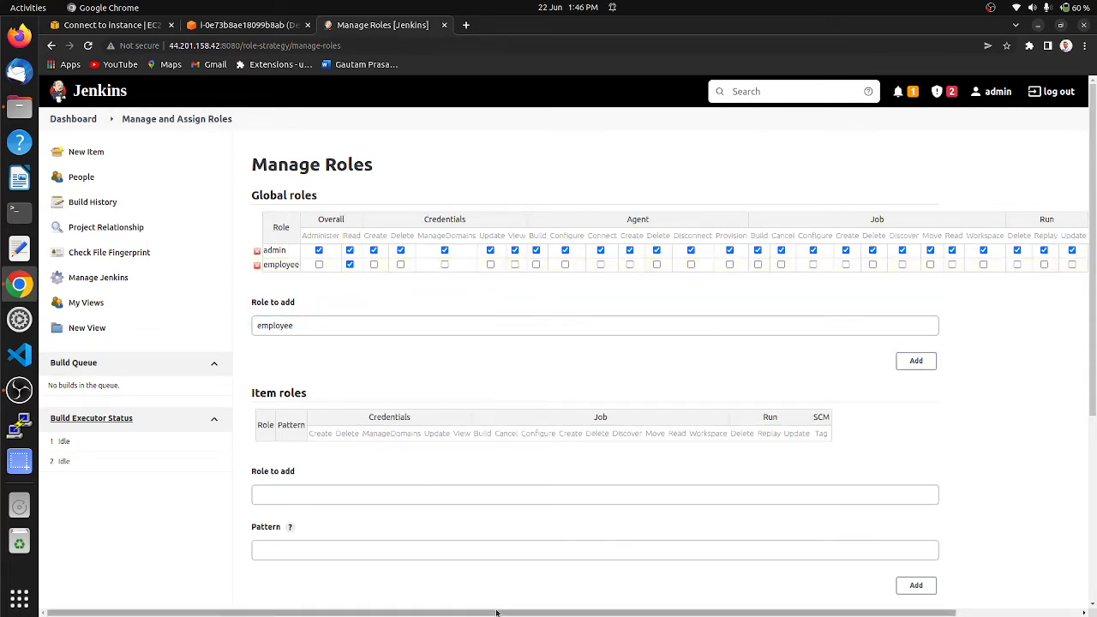
pyautogui.moveTo(490, 615); pyautogui.dragTo(763, 613)
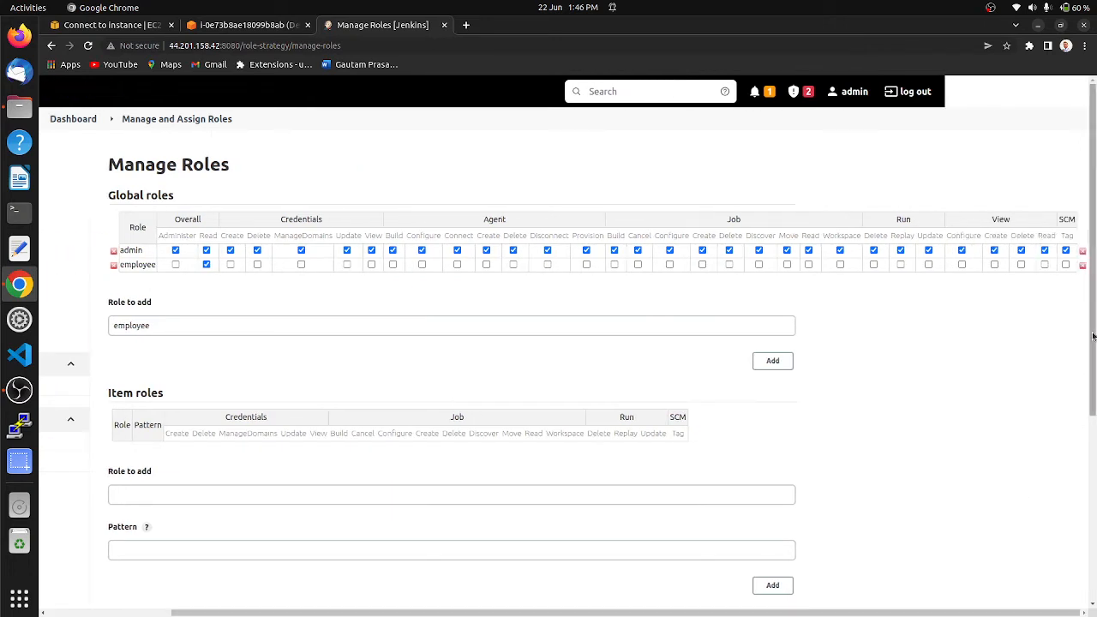
pyautogui.click(961, 265)
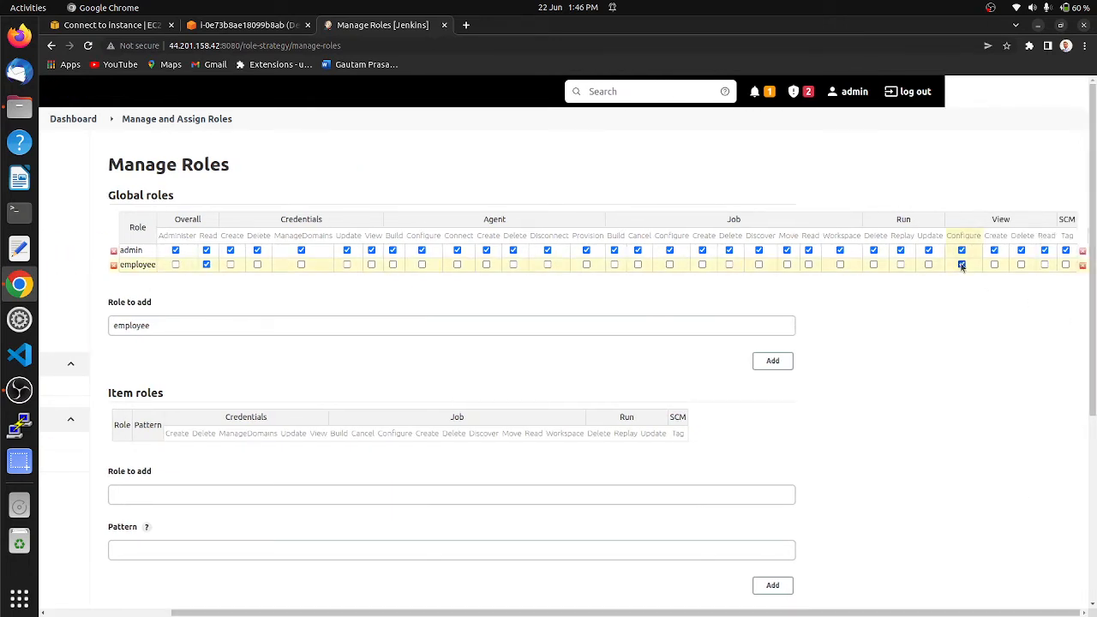
pyautogui.click(994, 264)
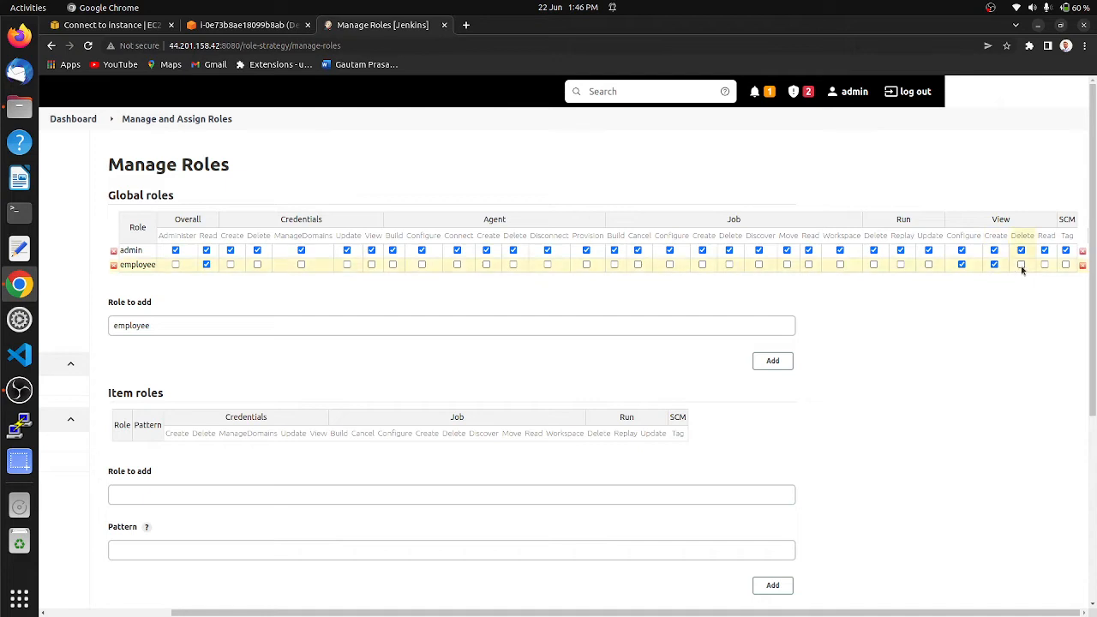
pyautogui.click(1021, 264)
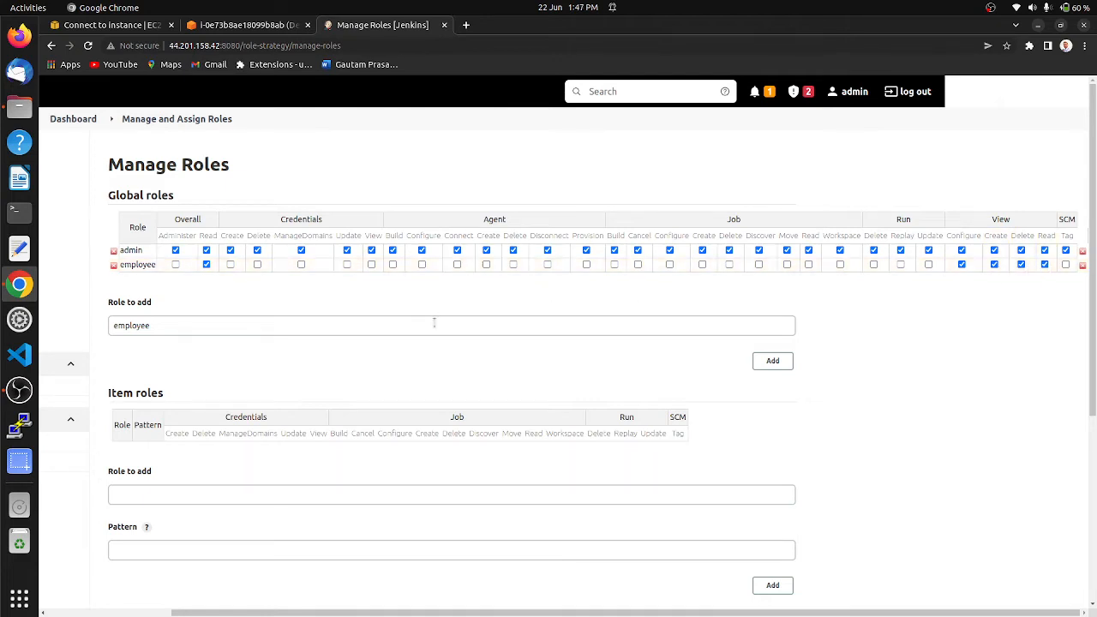
# Step: Add an item role named Developer with the pattern dev.*
pyautogui.scroll(-3, 342, 396)
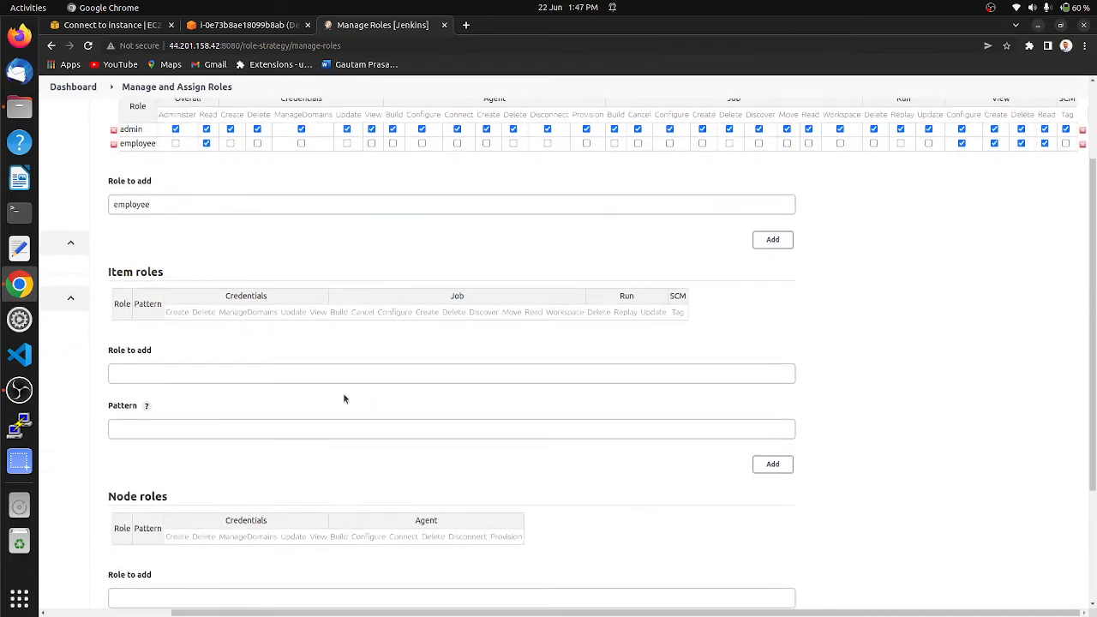
pyautogui.click(126, 371)
pyautogui.scroll(-1, 246, 342)
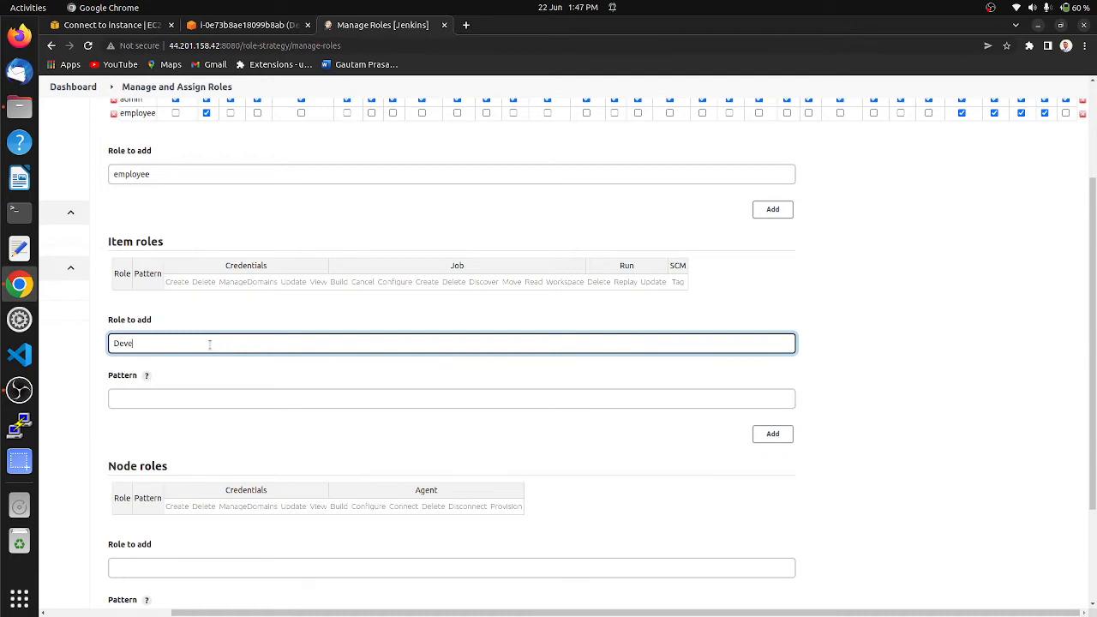
pyautogui.click(154, 395)
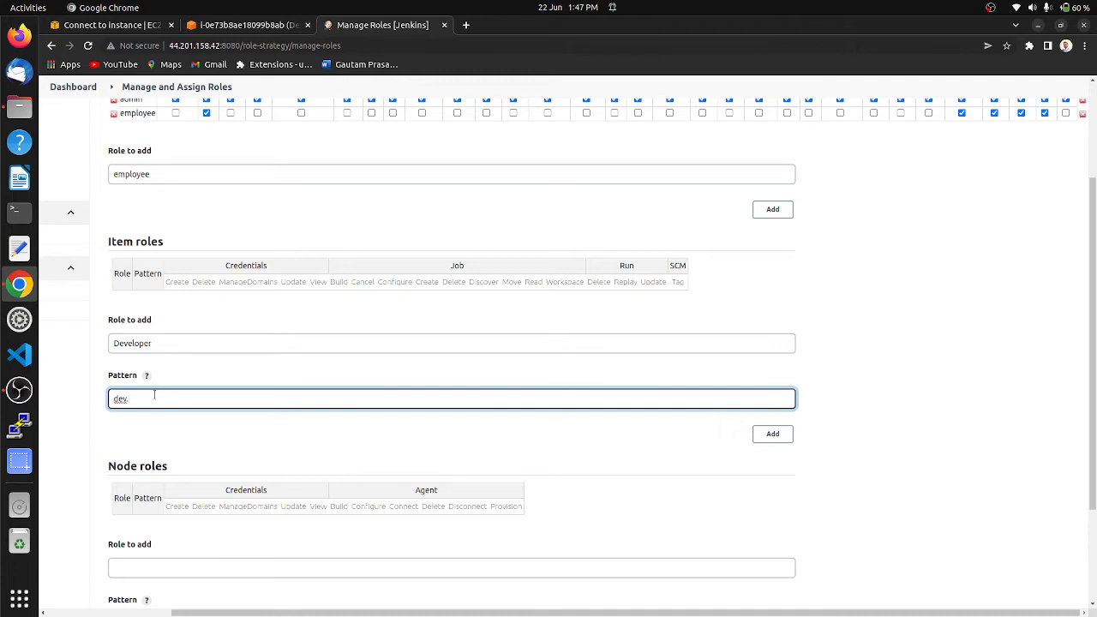
pyautogui.click(771, 434)
# Step: Add a second item role named Tester with the pattern test.*
pyautogui.click(152, 355)
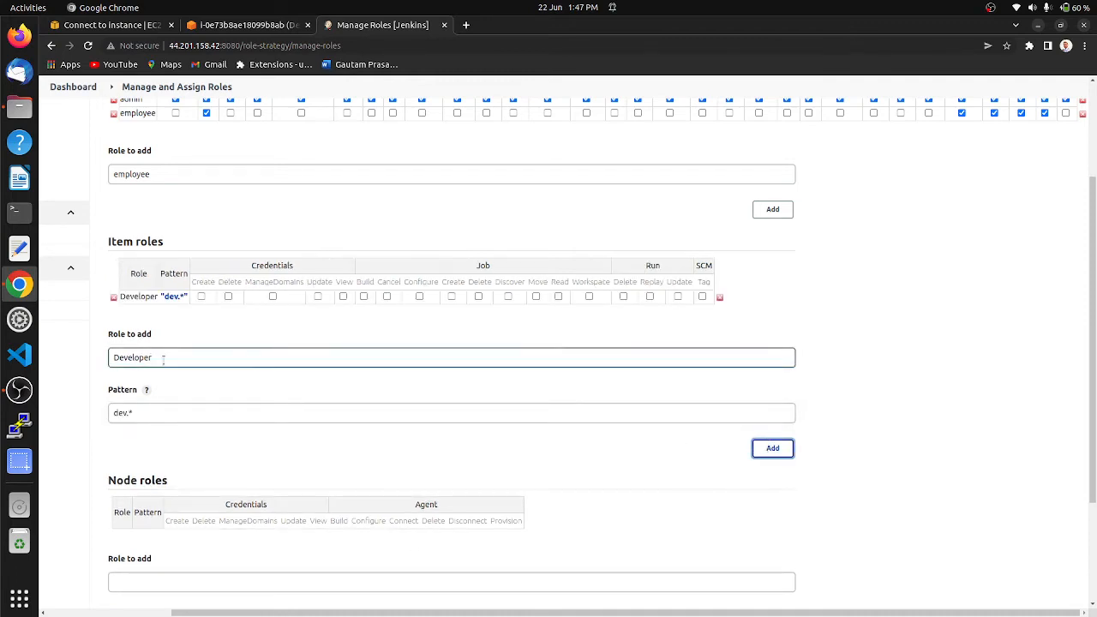
pyautogui.click(175, 359)
pyautogui.press('BackSpace')
pyautogui.press('BackSpace')
pyautogui.press('BackSpace')
pyautogui.press('BackSpace')
pyautogui.press('BackSpace')
pyautogui.press('BackSpace')
pyautogui.press('BackSpace')
pyautogui.press('BackSpace')
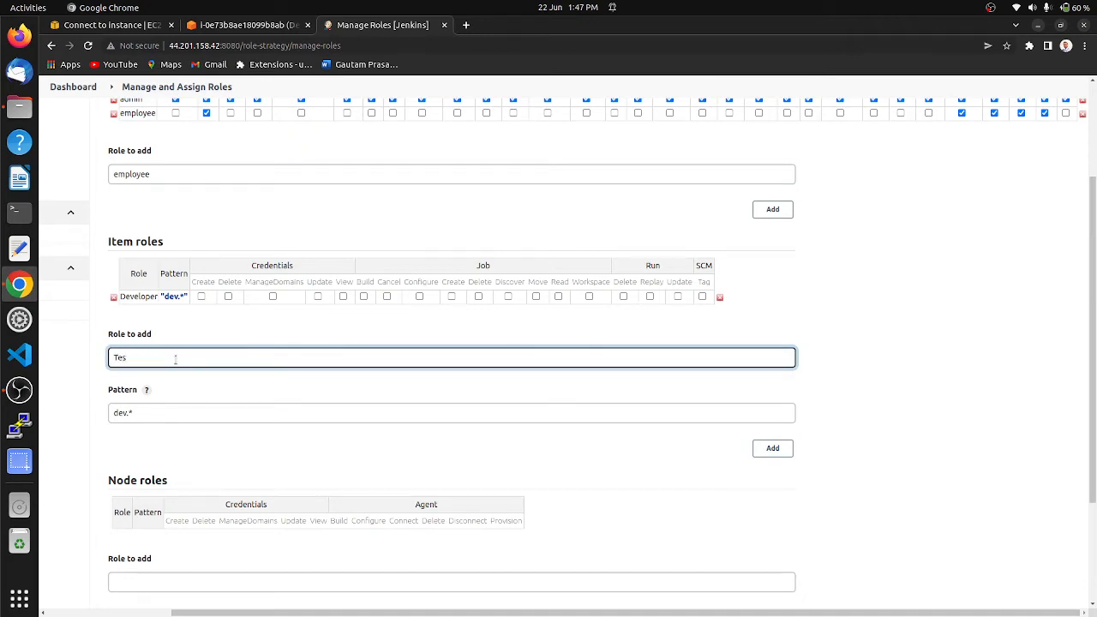
pyautogui.click(140, 411)
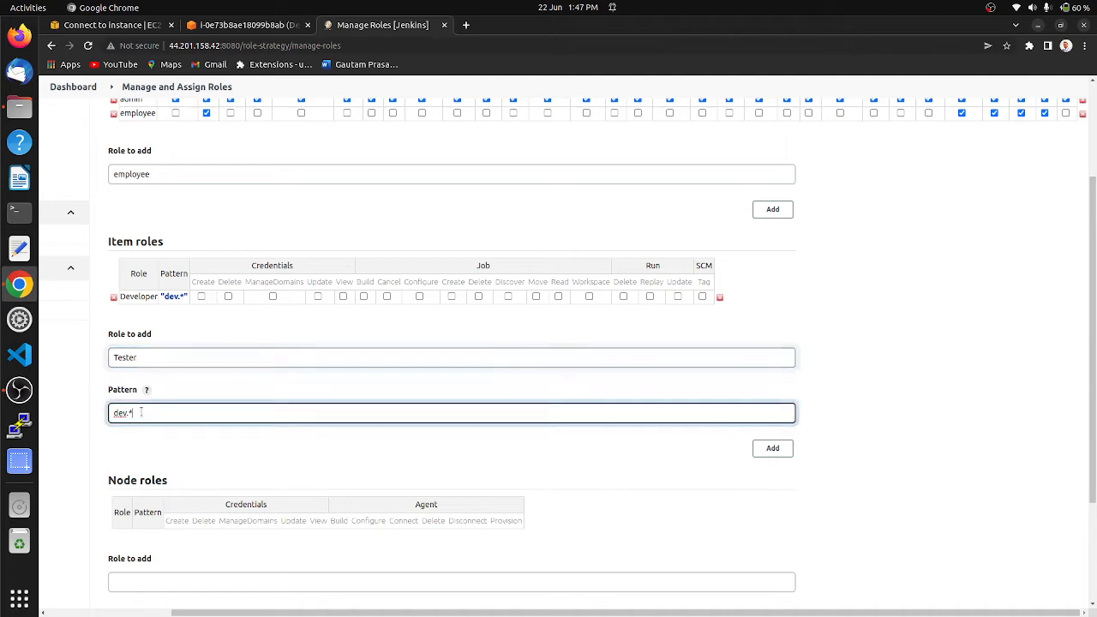
pyautogui.press('BackSpace')
pyautogui.press('BackSpace')
pyautogui.press('BackSpace')
pyautogui.press('BackSpace')
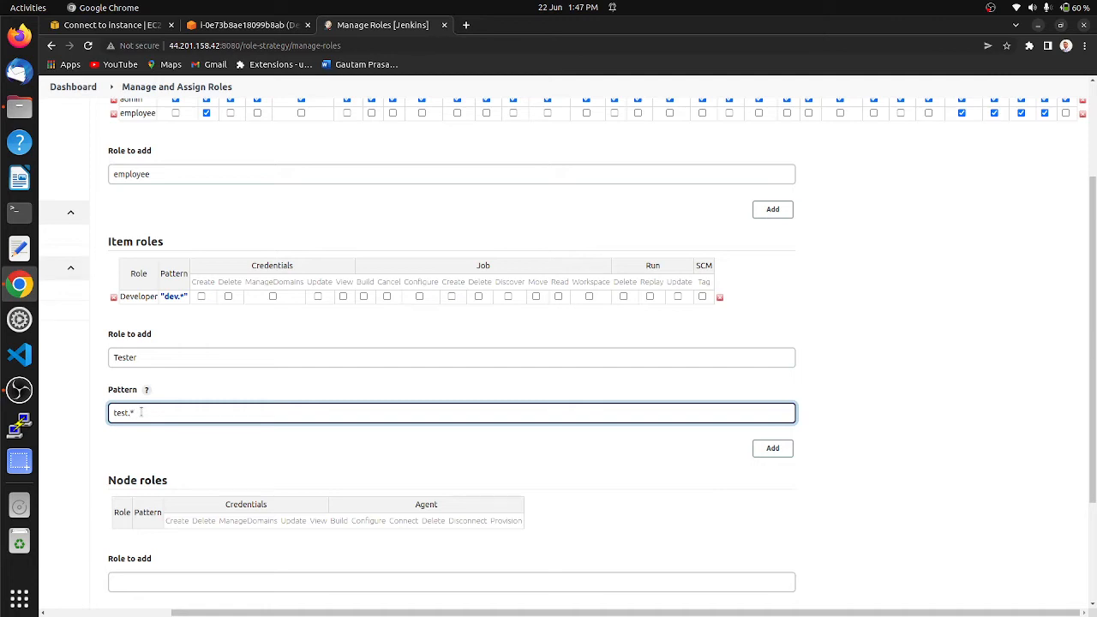
pyautogui.click(772, 447)
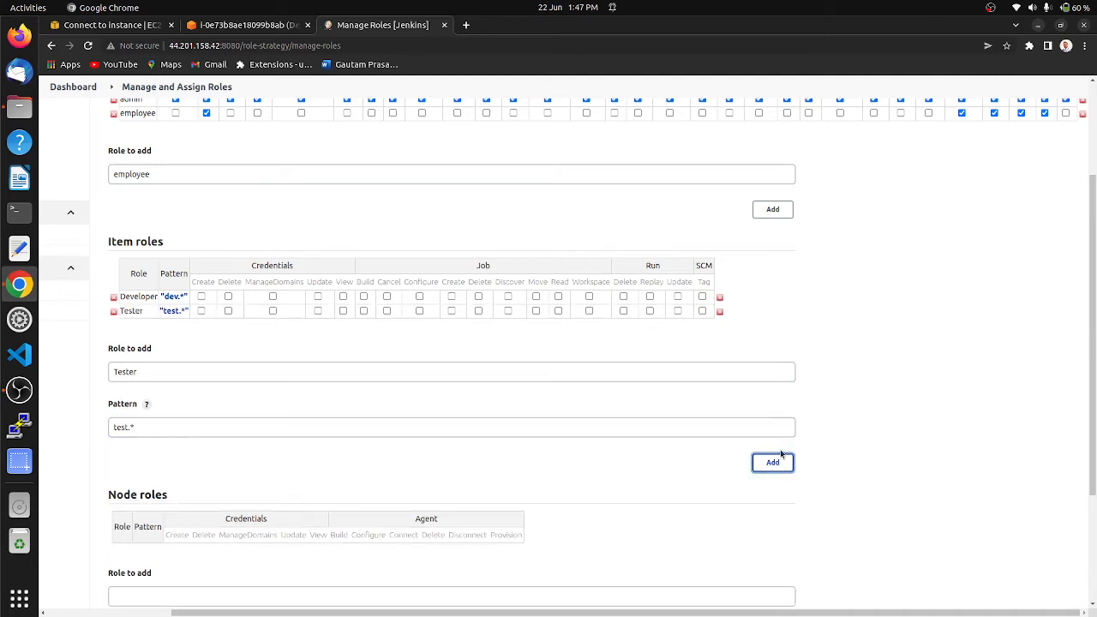
# Step: Grant the Developer and Tester item roles the Credentials permissions Create, Delete, ManageDomains, Update and View
pyautogui.click(200, 296)
pyautogui.click(228, 297)
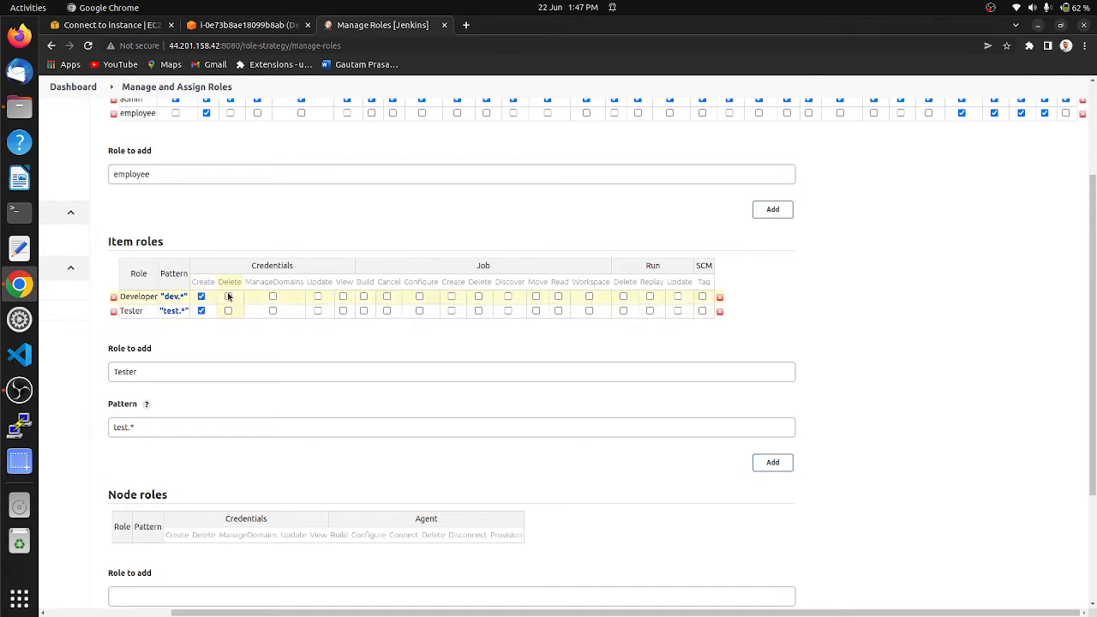
pyautogui.click(228, 310)
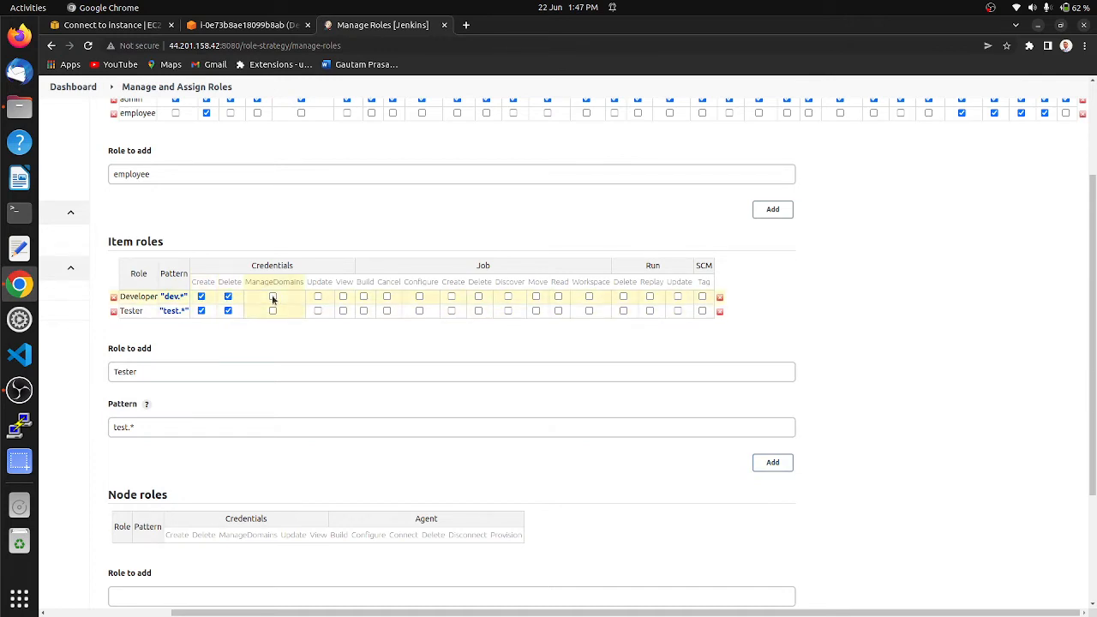
pyautogui.click(272, 296)
pyautogui.click(273, 310)
pyautogui.click(317, 297)
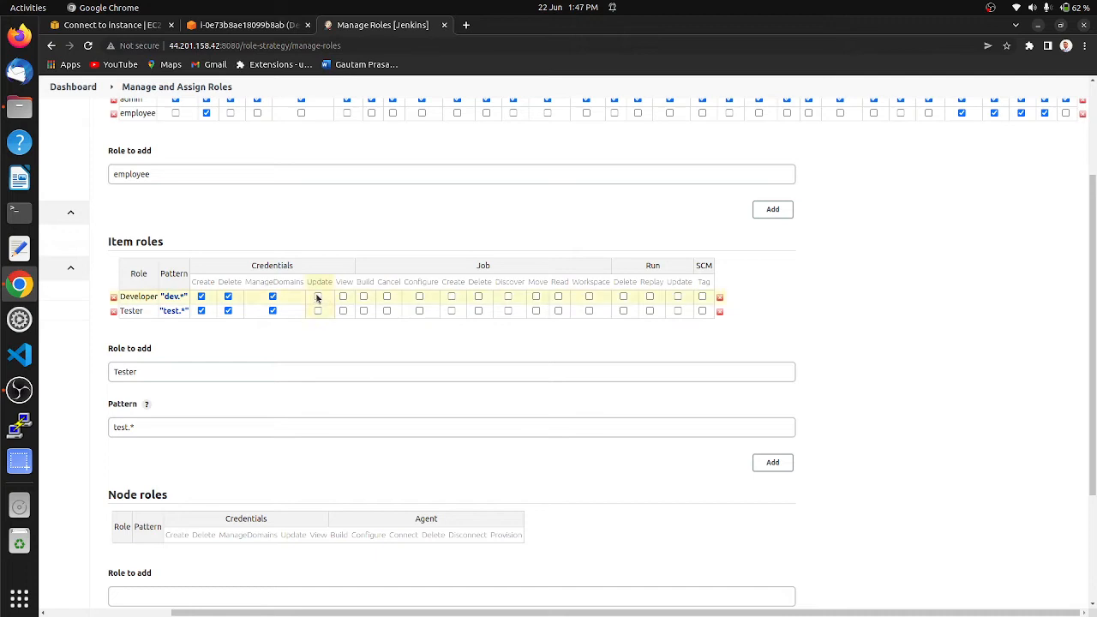
pyautogui.click(317, 310)
pyautogui.click(343, 296)
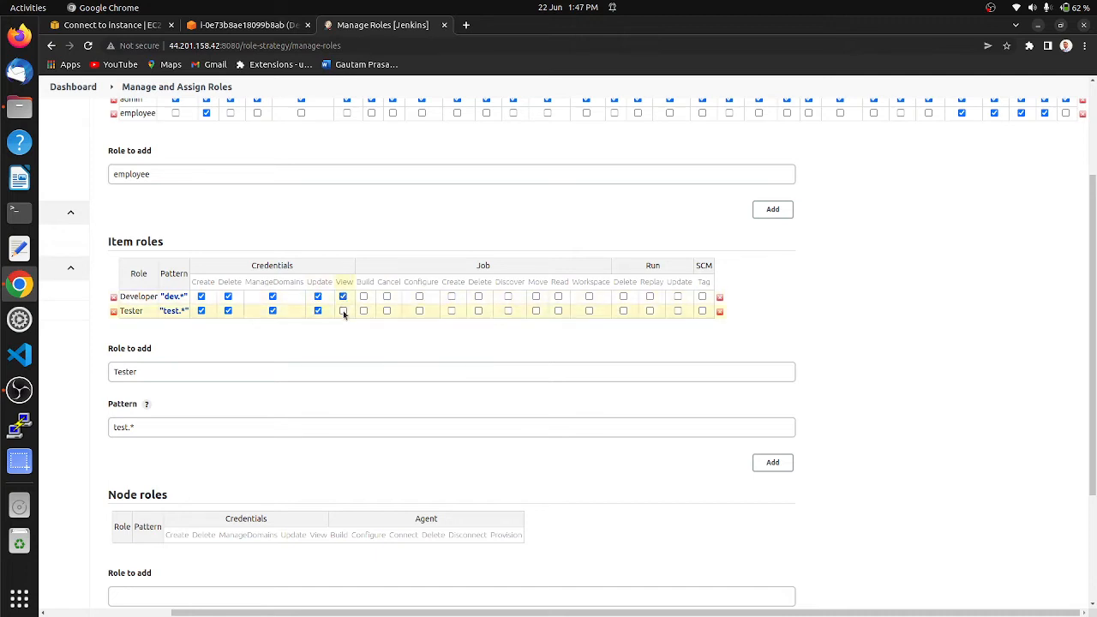
pyautogui.click(343, 311)
# Step: Grant the Developer and Tester item roles the Job permissions Build, Cancel, Configure, Create and Delete
pyautogui.click(363, 296)
pyautogui.click(364, 310)
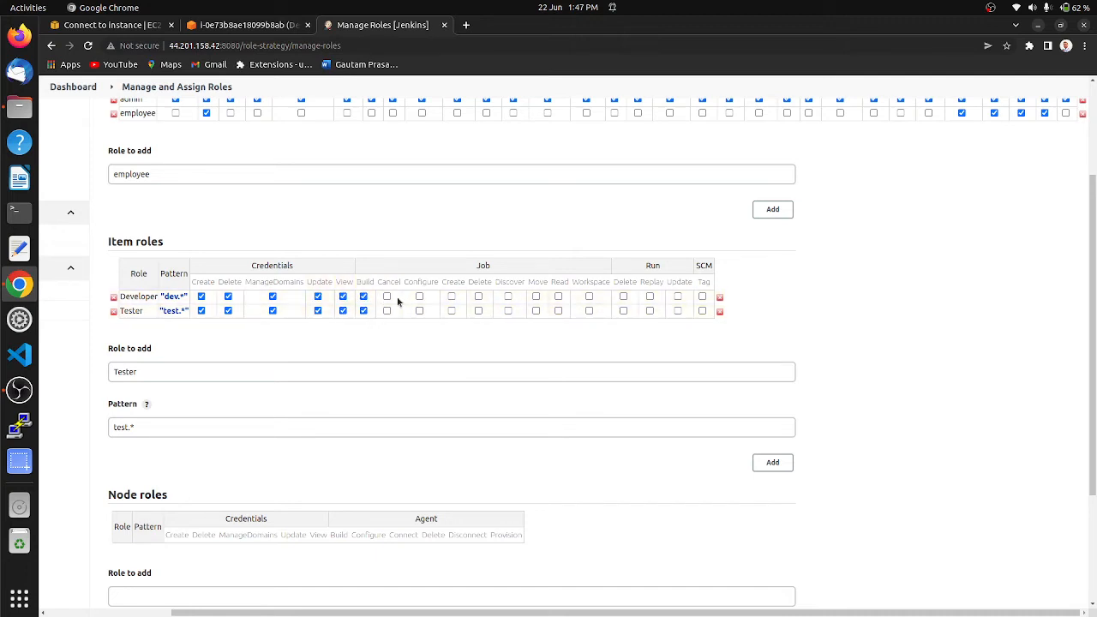
pyautogui.click(387, 297)
pyautogui.click(386, 310)
pyautogui.click(419, 297)
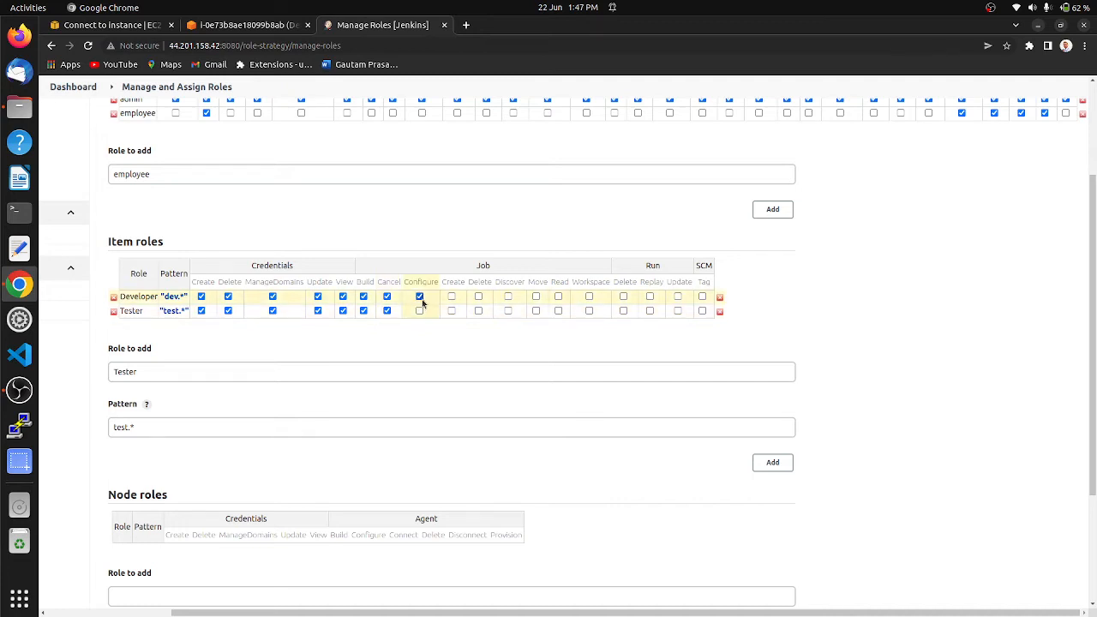
pyautogui.click(419, 310)
pyautogui.click(452, 296)
pyautogui.click(451, 310)
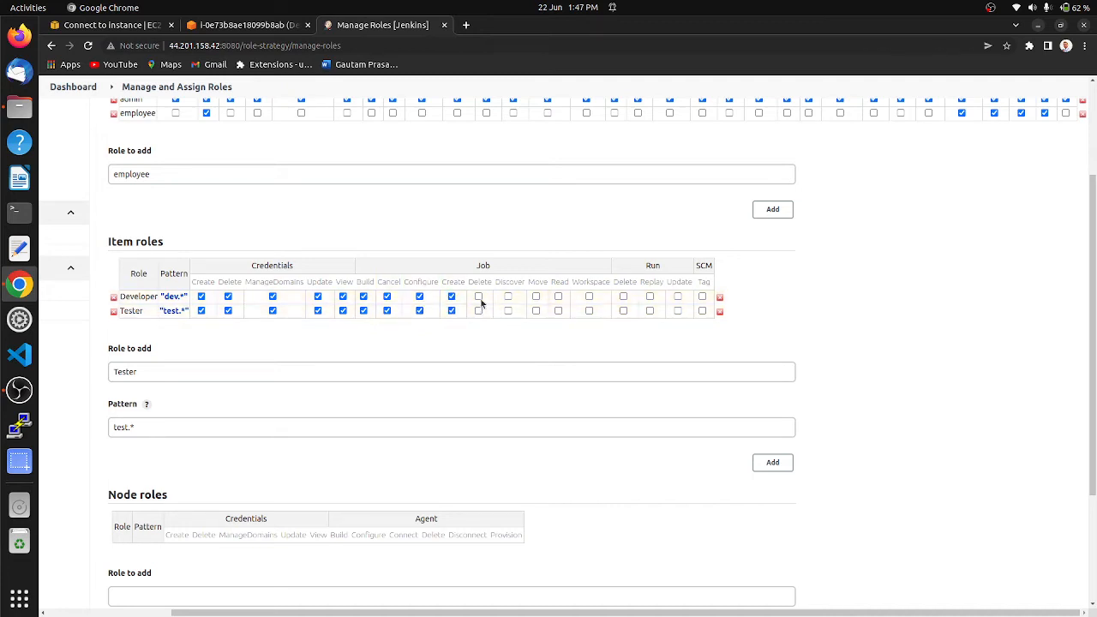
pyautogui.click(478, 296)
pyautogui.click(478, 310)
# Step: Grant the Developer and Tester item roles the Job permissions Discover, Move, Read and Workspace
pyautogui.click(508, 296)
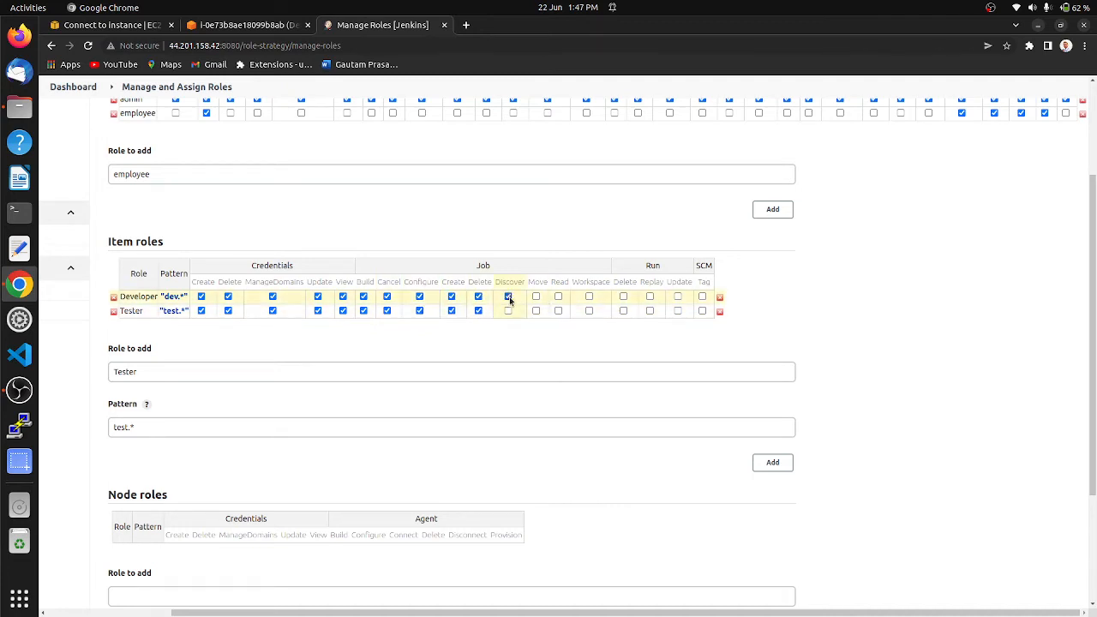
pyautogui.click(508, 310)
pyautogui.click(535, 296)
pyautogui.click(536, 310)
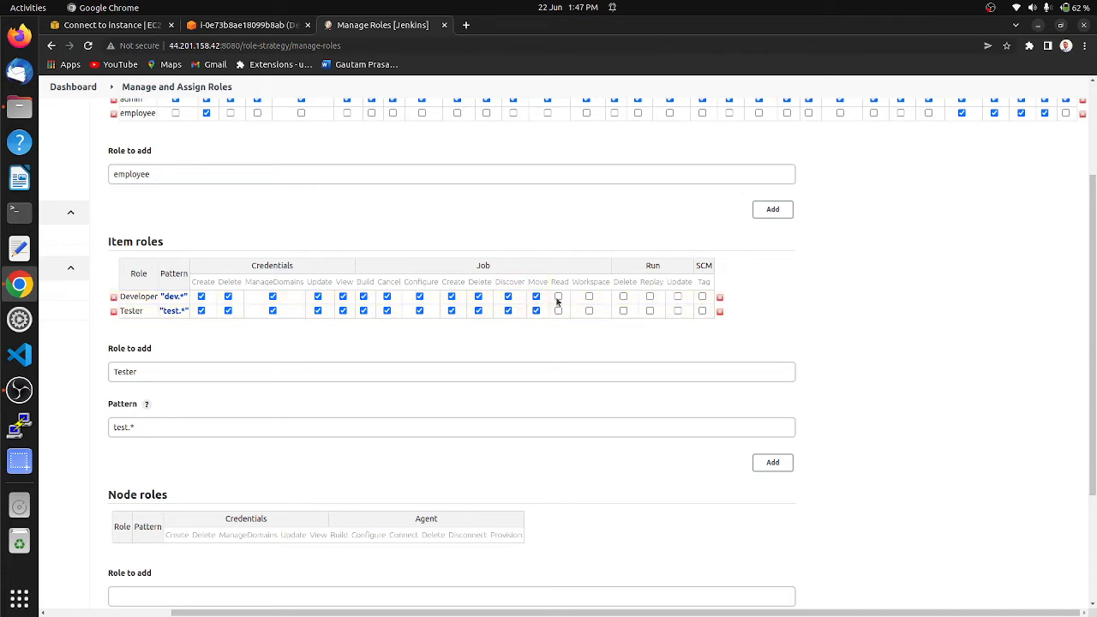
pyautogui.click(558, 297)
pyautogui.click(558, 311)
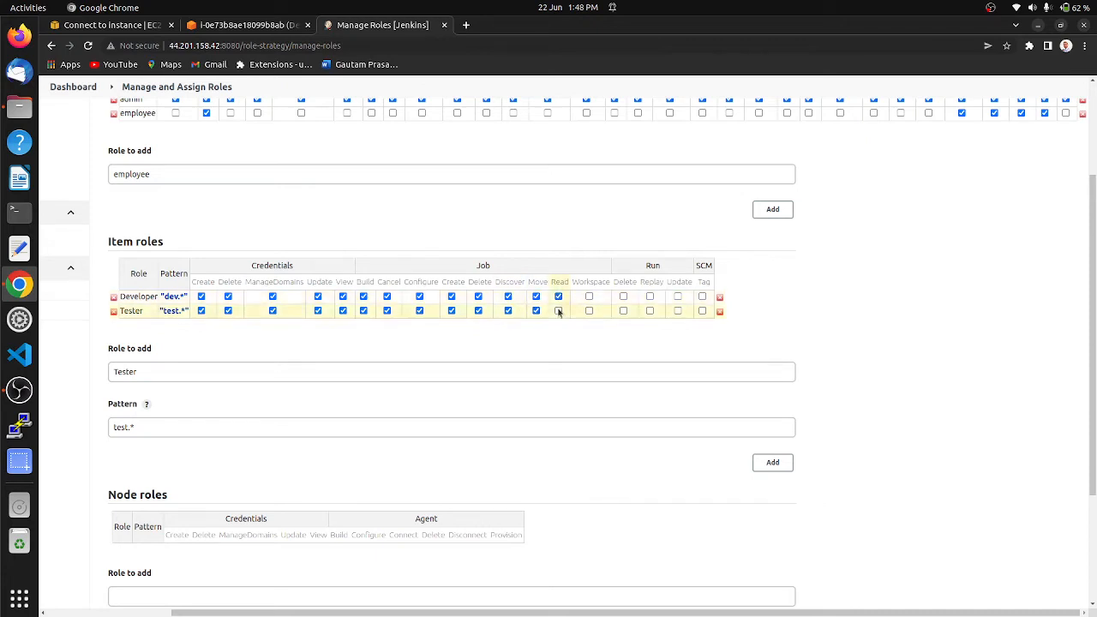
pyautogui.click(589, 296)
pyautogui.click(588, 310)
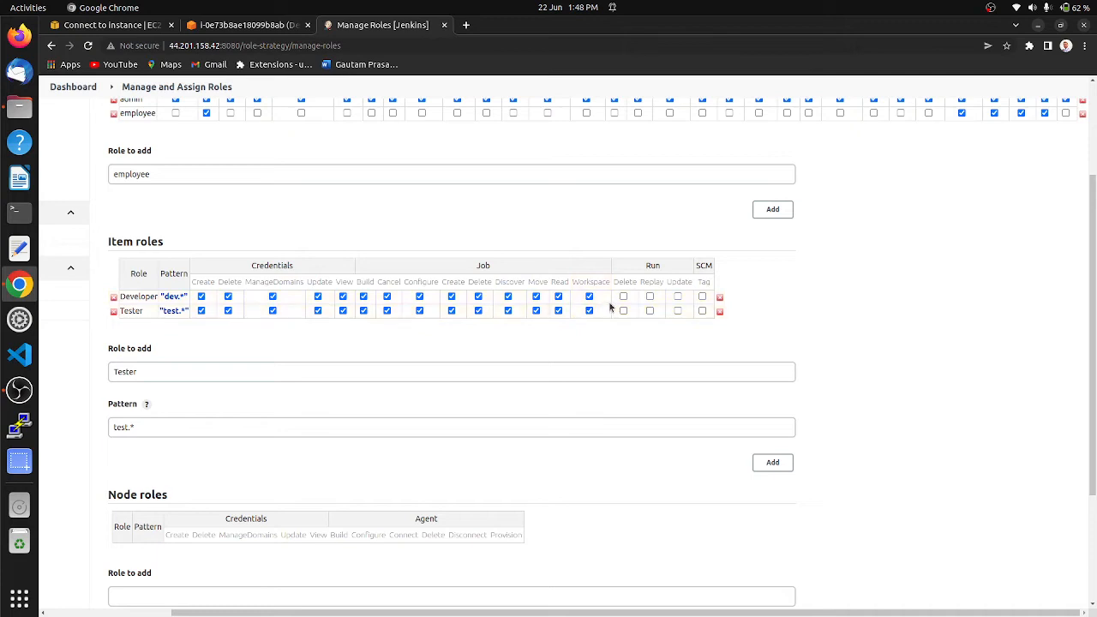
# Step: Grant the Developer and Tester item roles the Run permissions Delete, Replay and Update, plus the SCM Tag permission
pyautogui.click(623, 297)
pyautogui.click(623, 310)
pyautogui.click(649, 297)
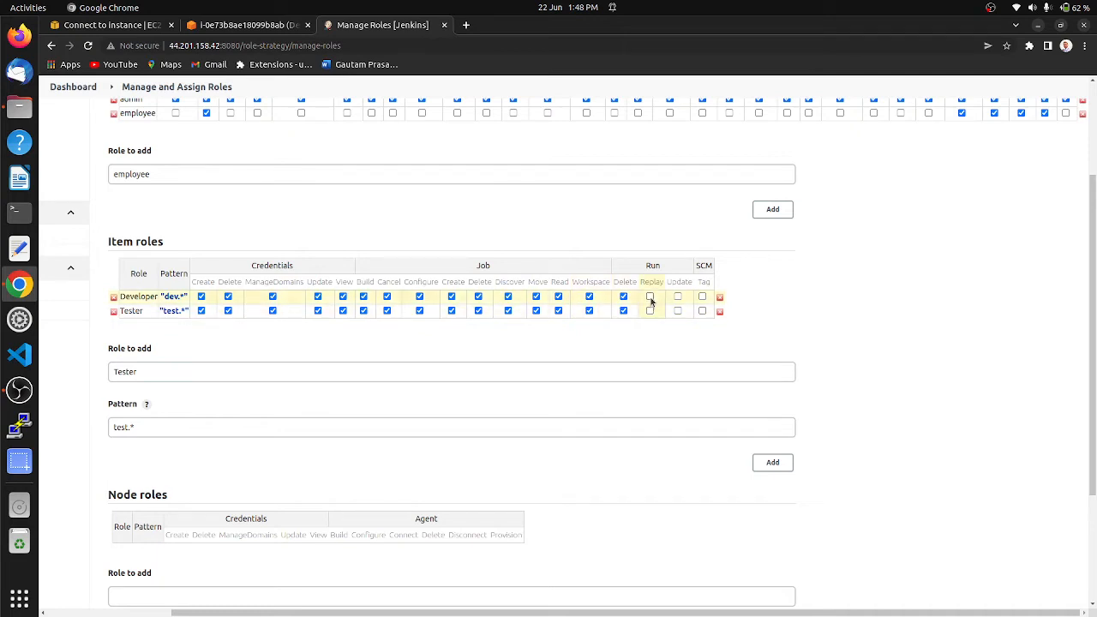
pyautogui.click(650, 310)
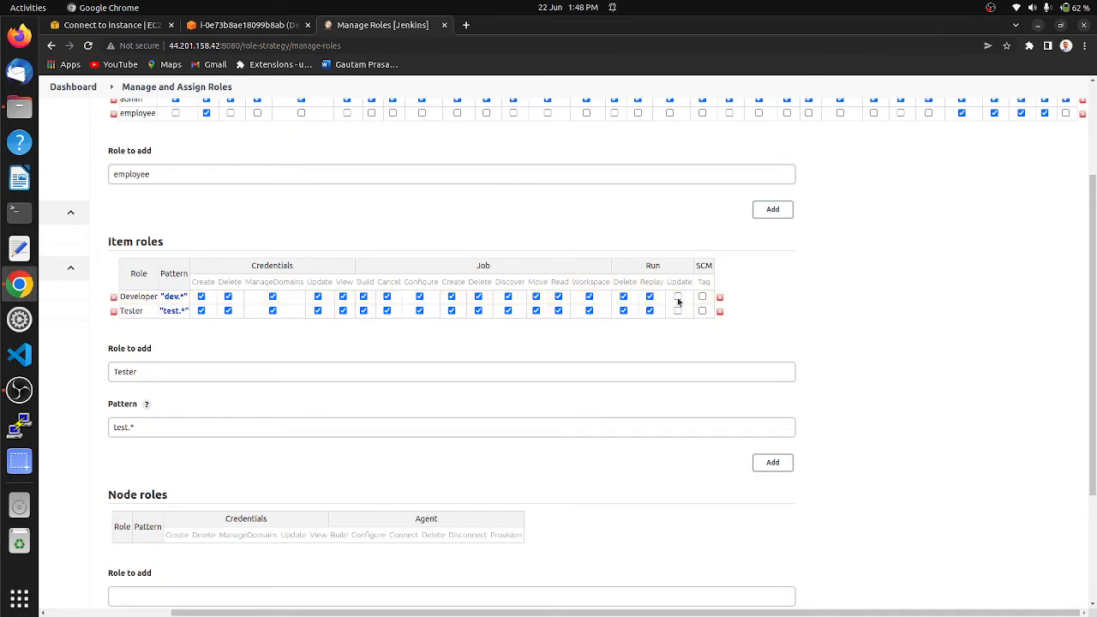
pyautogui.click(677, 296)
pyautogui.click(677, 310)
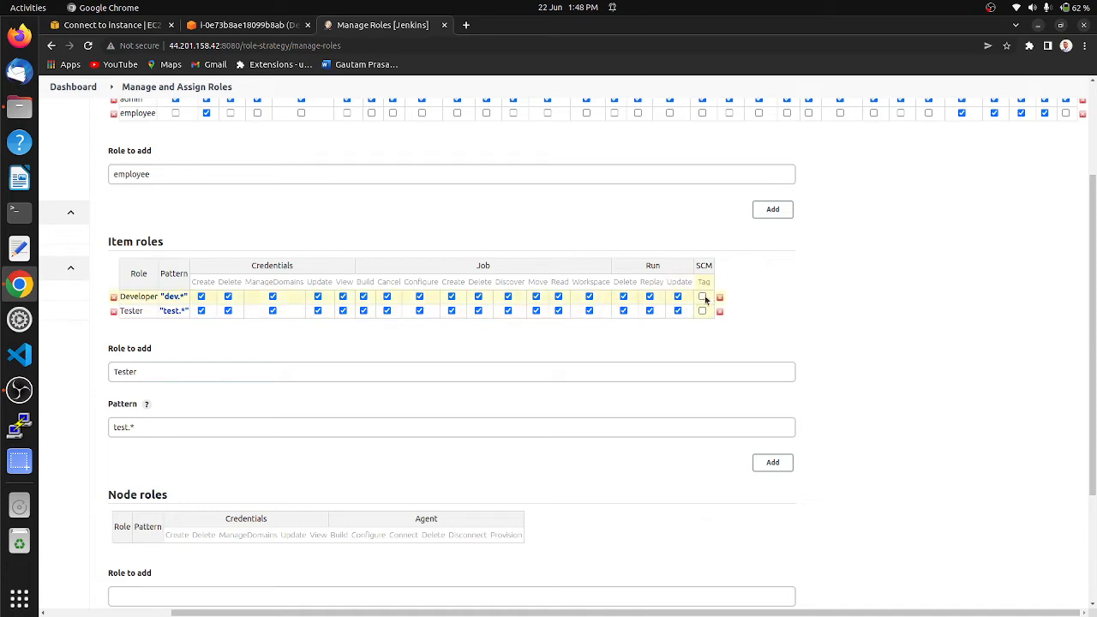
pyautogui.click(702, 297)
pyautogui.click(702, 311)
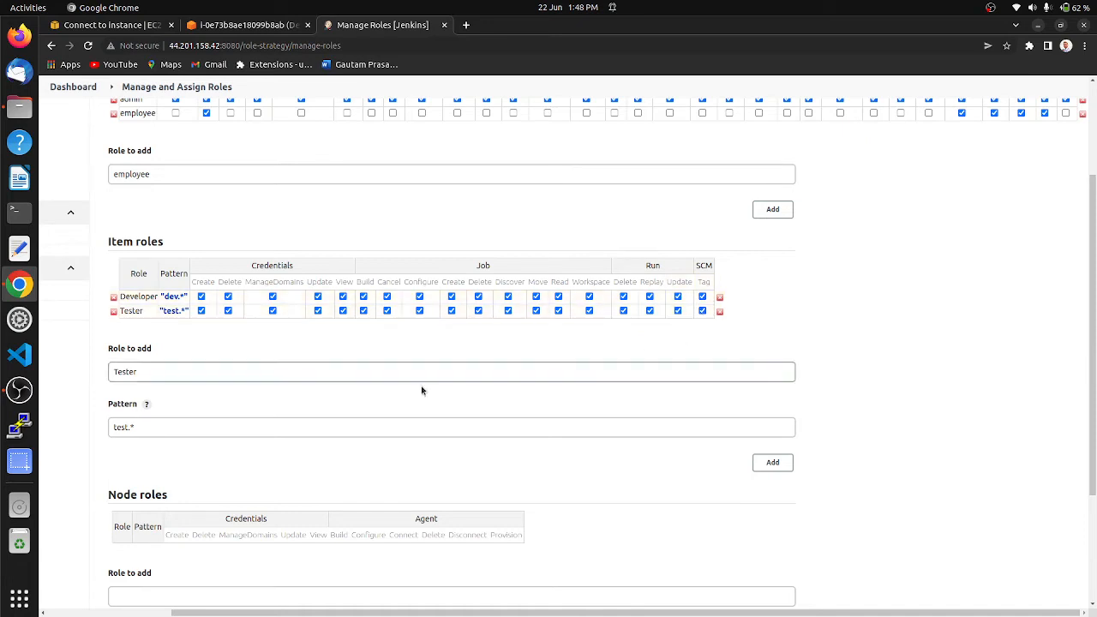
# Step: Apply and save the global and item role definitions
pyautogui.scroll(-4, 445, 480)
pyautogui.click(172, 545)
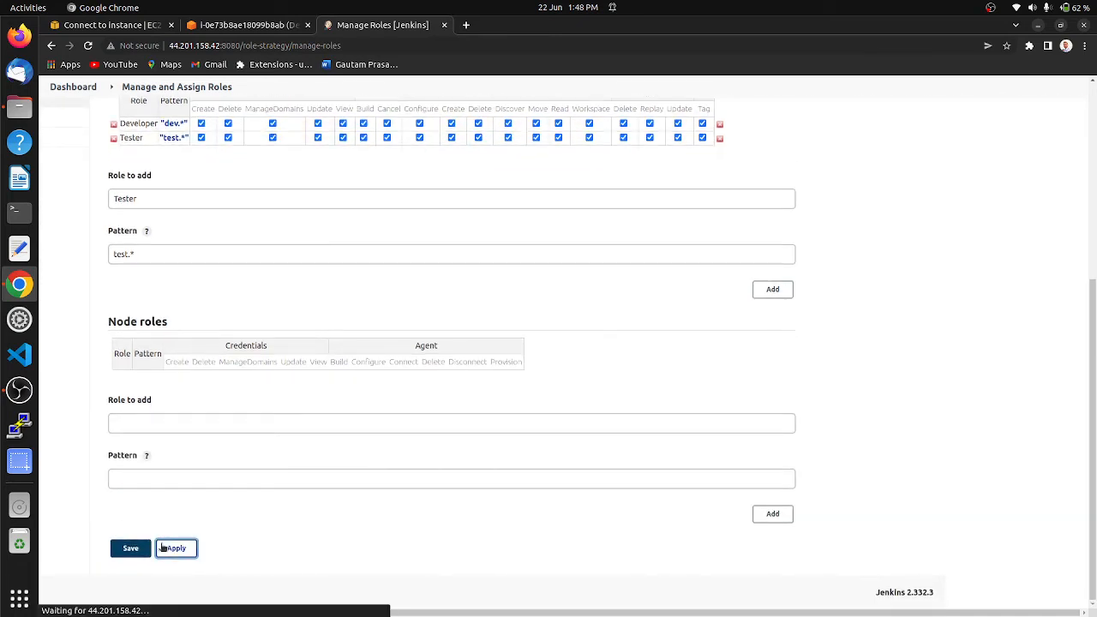
pyautogui.click(137, 549)
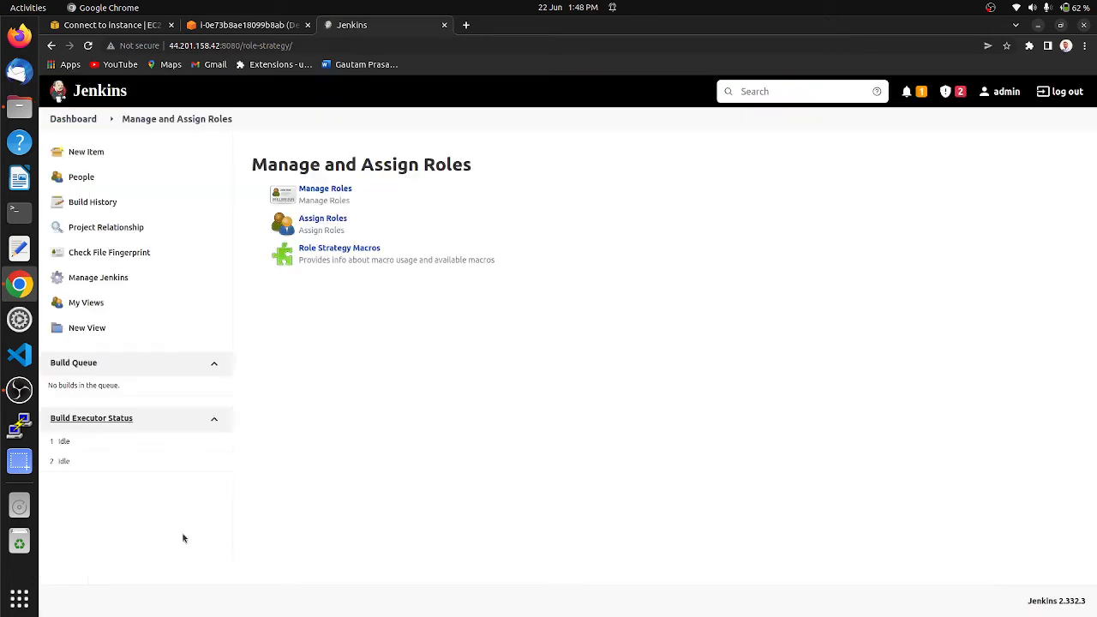
# Step: On the role assignment page, add both new users under Global roles and assign each the employee role
pyautogui.click(313, 221)
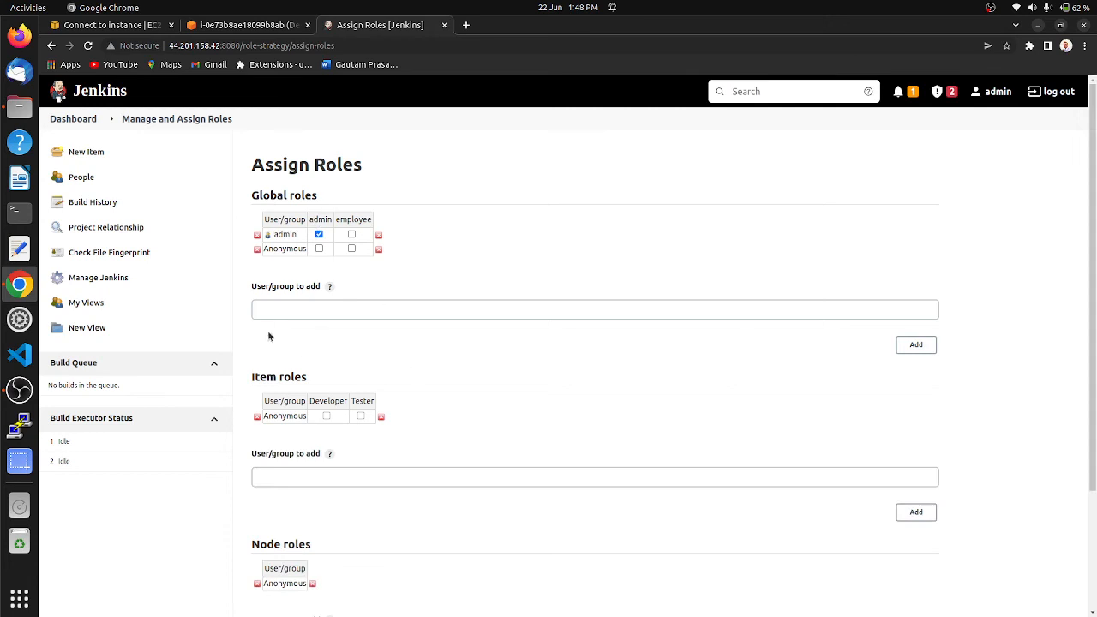
pyautogui.click(274, 311)
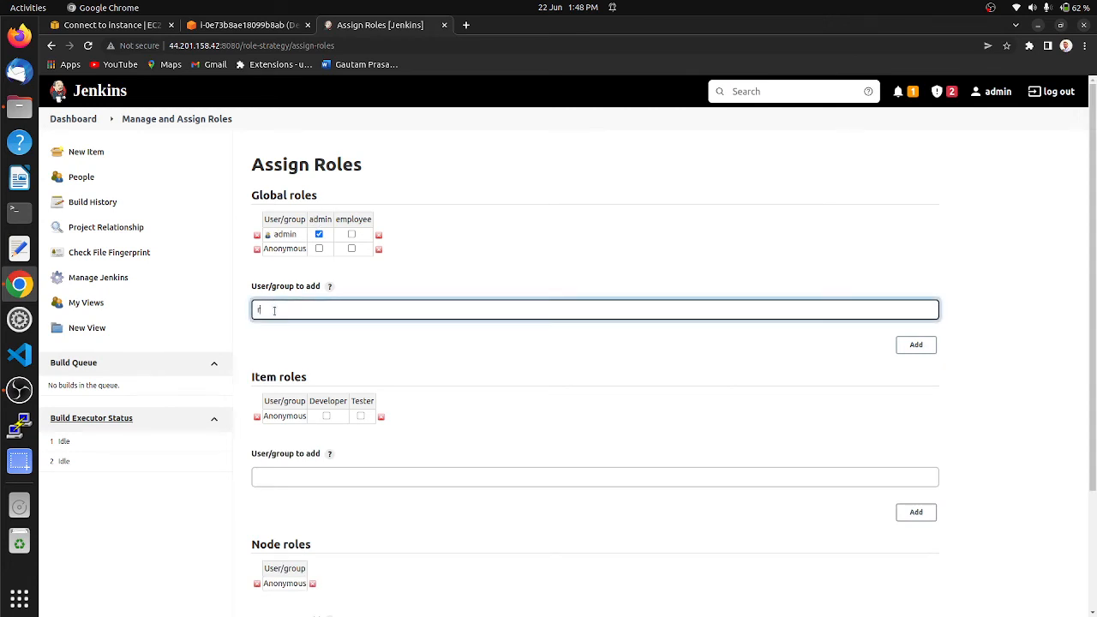
pyautogui.write('ram')
pyautogui.click(923, 345)
pyautogui.click(812, 322)
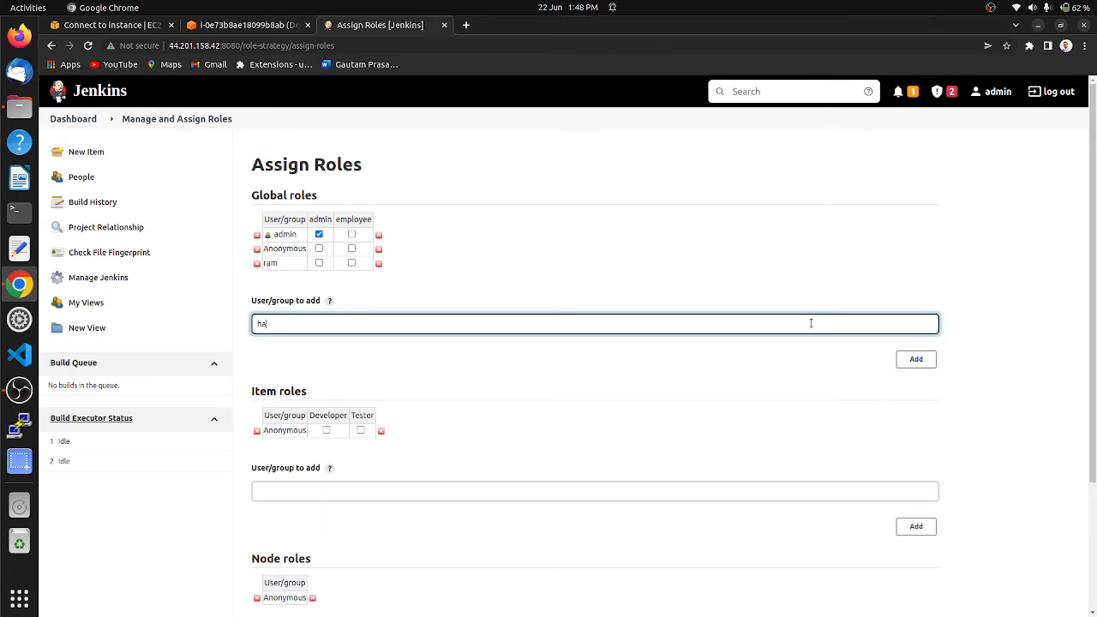
pyautogui.write('hari')
pyautogui.click(916, 359)
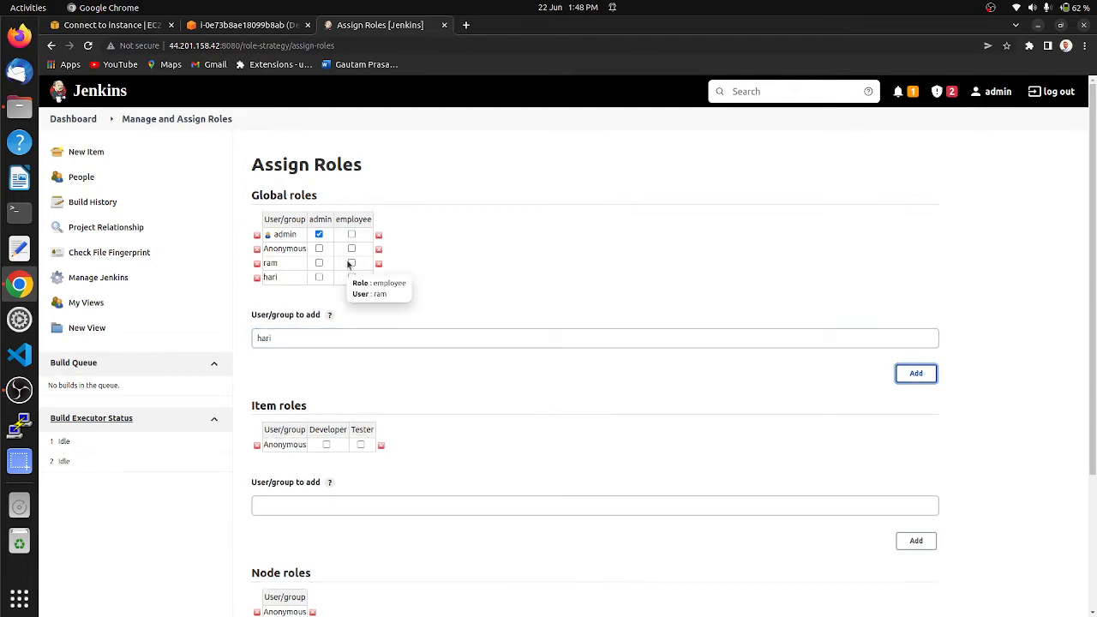
pyautogui.click(351, 263)
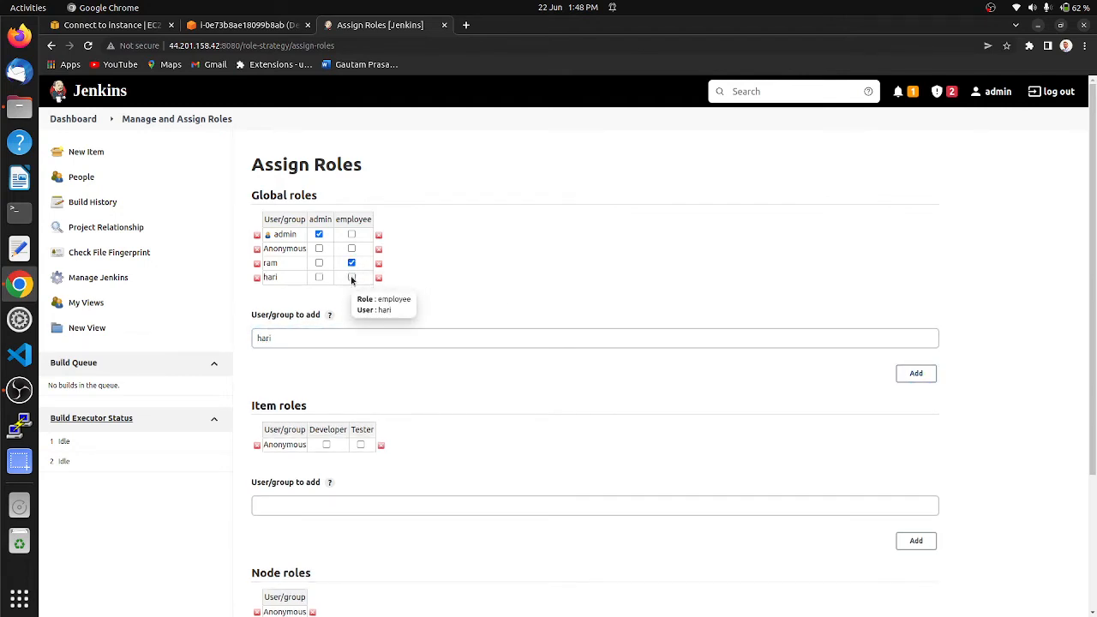
pyautogui.click(351, 279)
# Step: Add both new users under Item roles, assigning Developer to the first user and Tester to the second
pyautogui.scroll(-2, 526, 403)
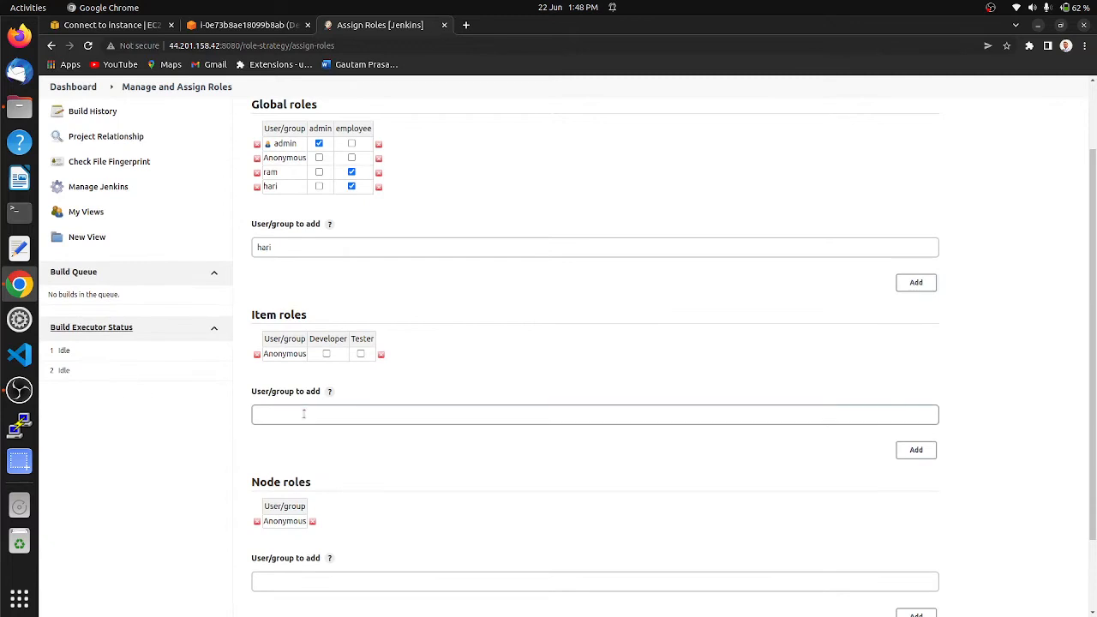
pyautogui.click(304, 414)
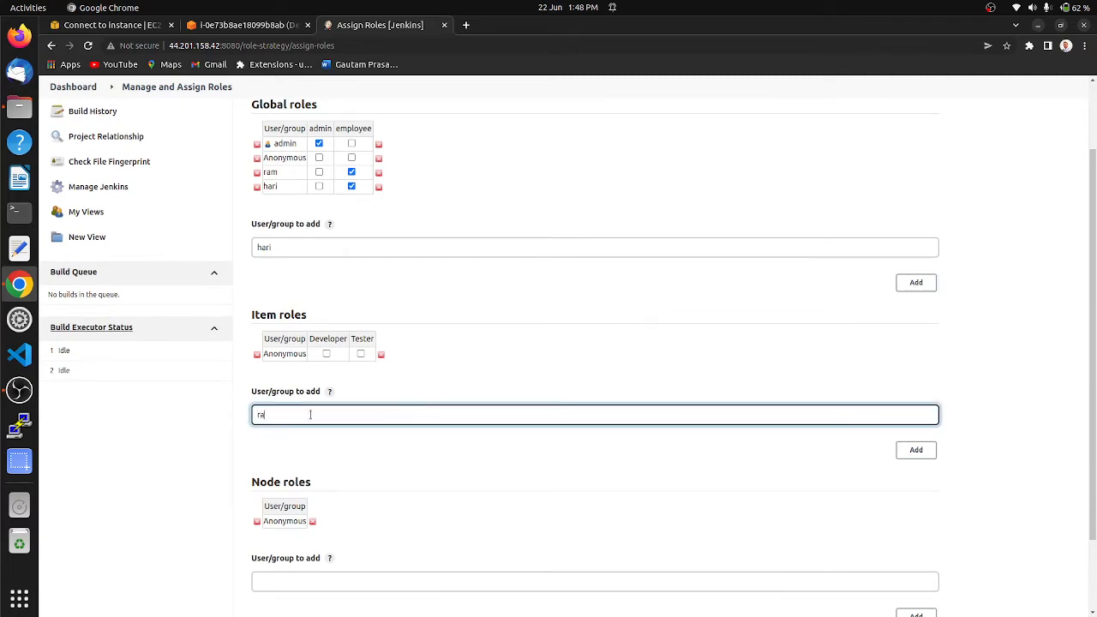
pyautogui.click(916, 450)
pyautogui.click(443, 430)
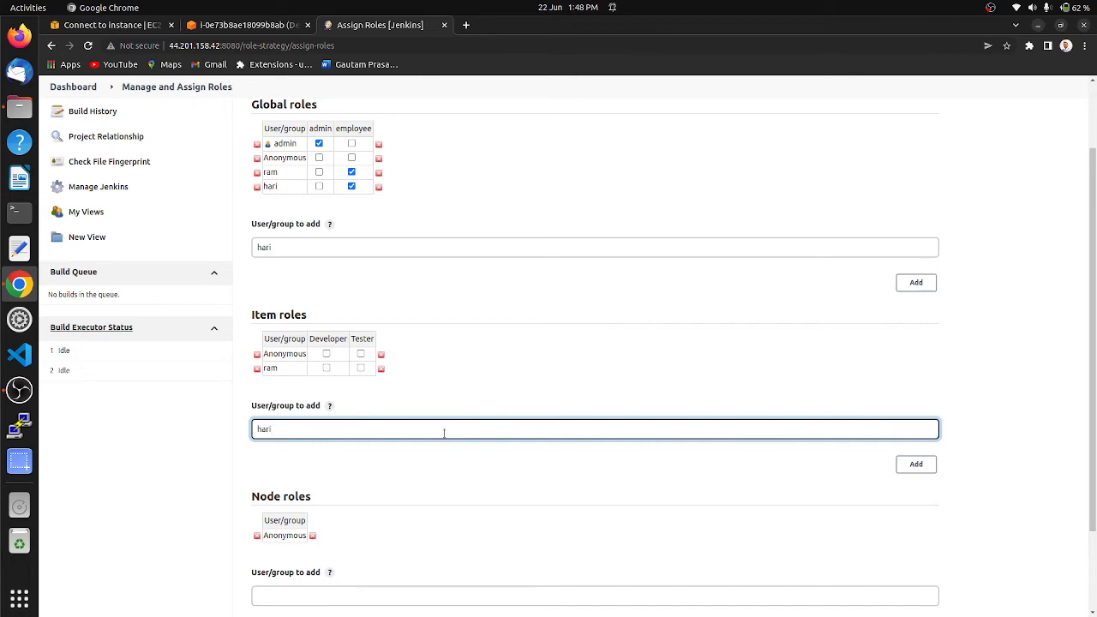
pyautogui.click(915, 464)
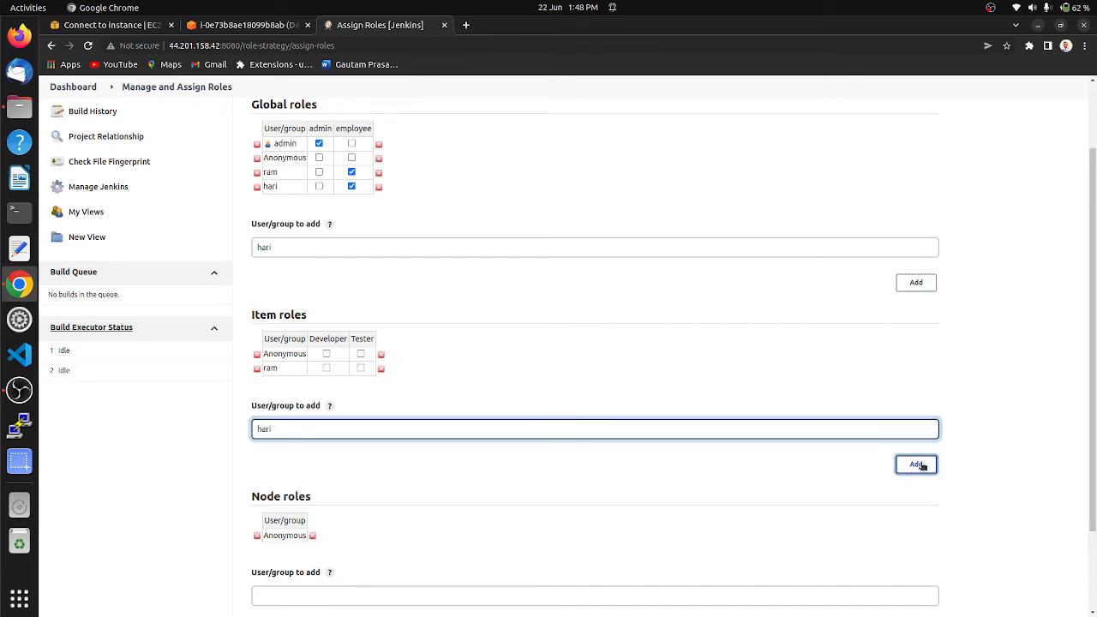
pyautogui.click(326, 369)
pyautogui.click(359, 382)
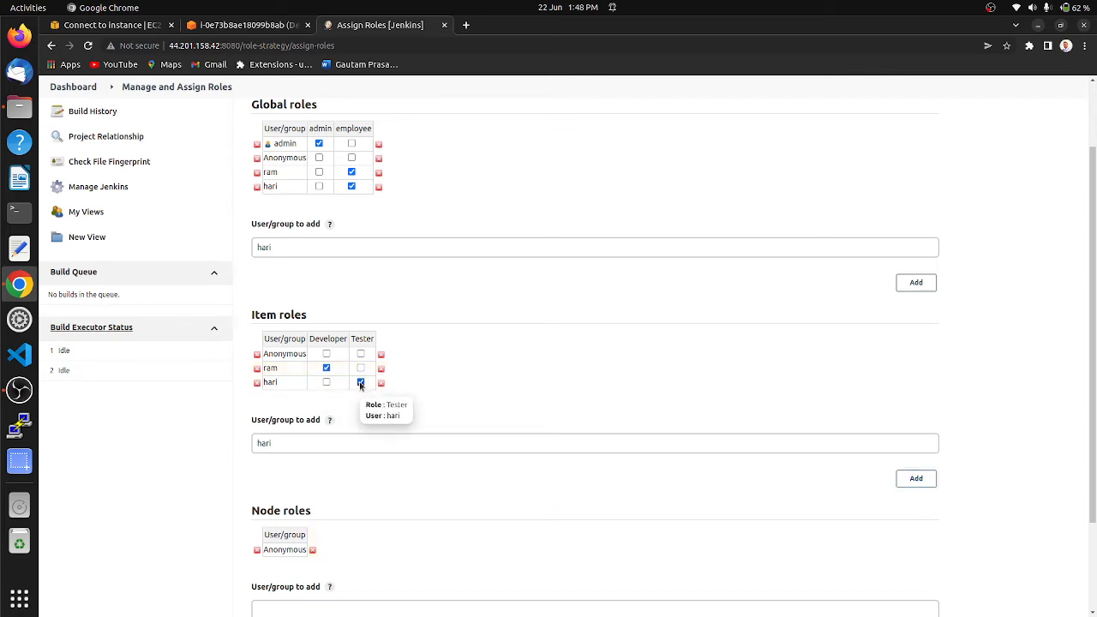
# Step: Apply and save the global and item role assignments for both users
pyautogui.scroll(-3, 565, 382)
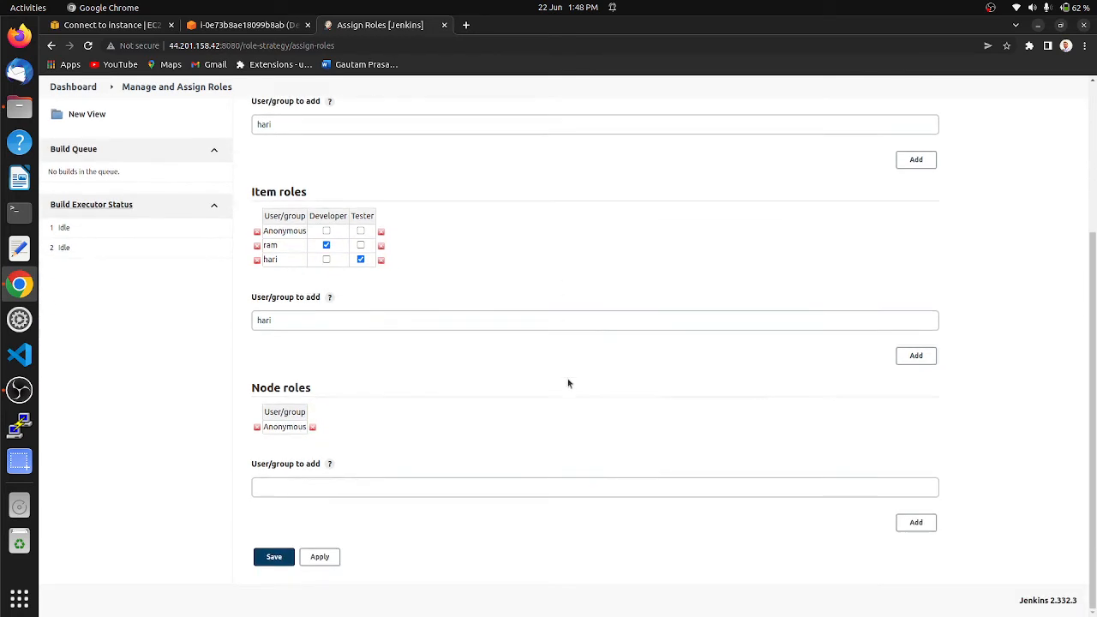
pyautogui.click(319, 557)
pyautogui.click(289, 554)
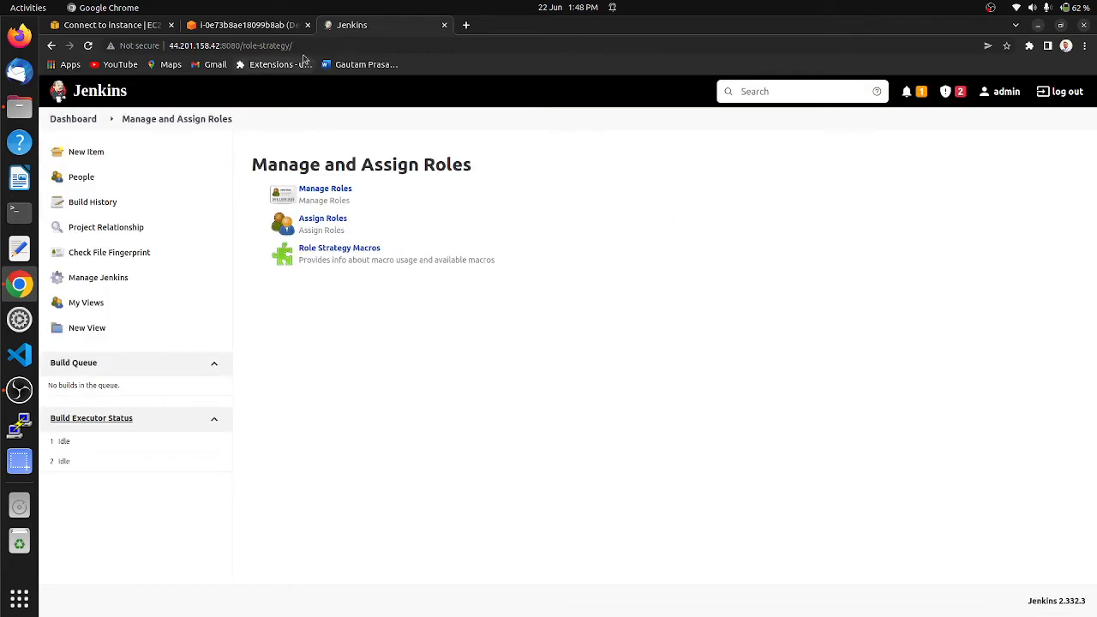
# Step: Return to the dashboard, restart Jenkins by appending /restart to the server address, and confirm the restart
pyautogui.click(79, 126)
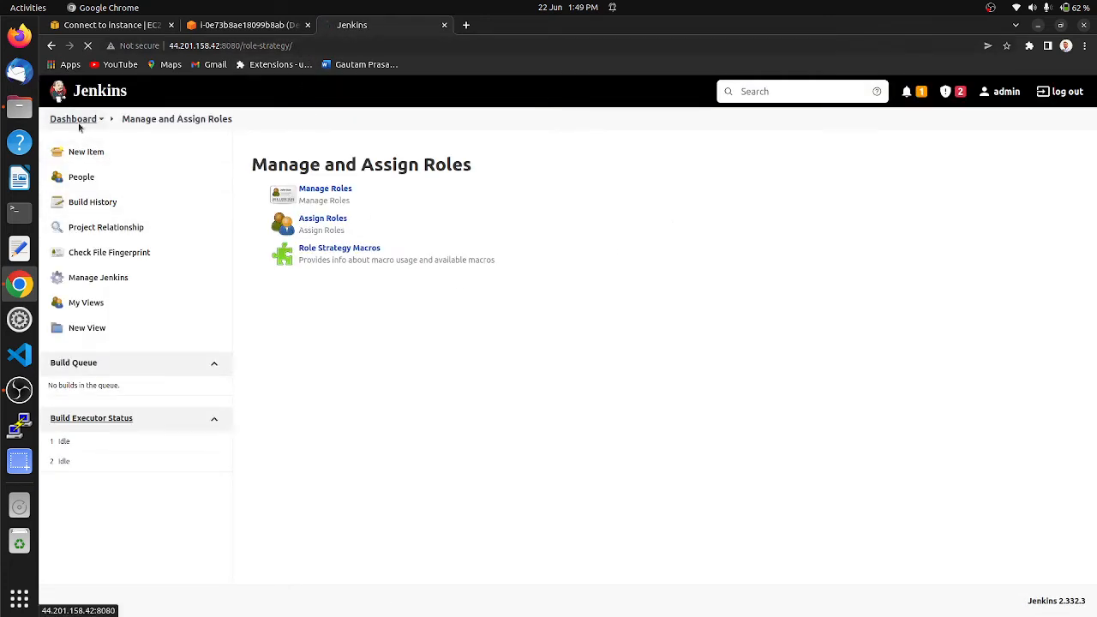
pyautogui.click(270, 48)
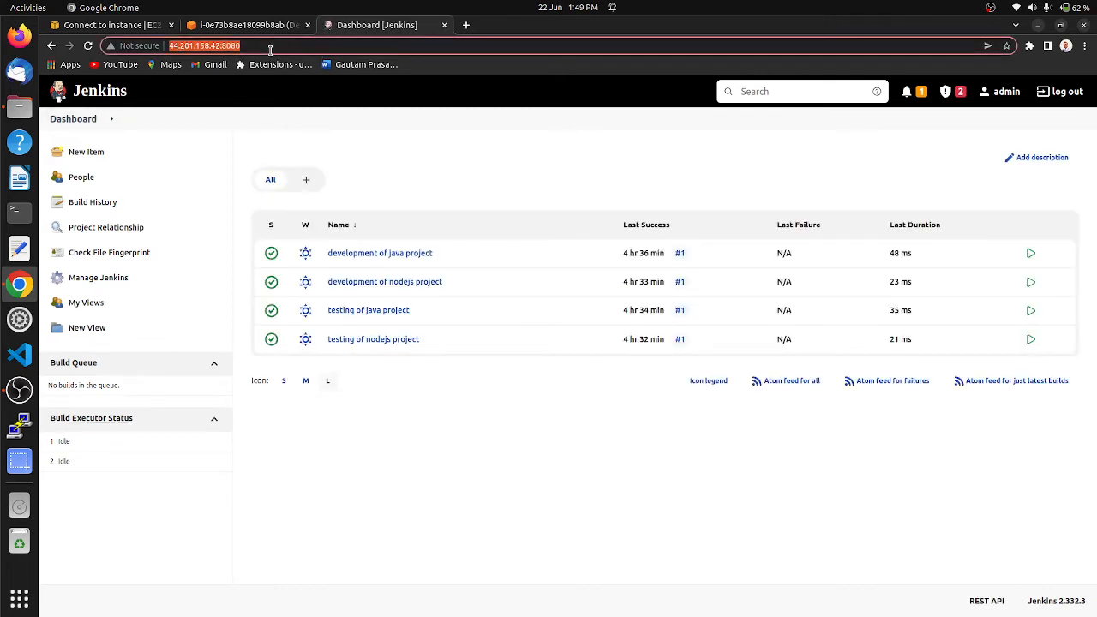
pyautogui.click(270, 48)
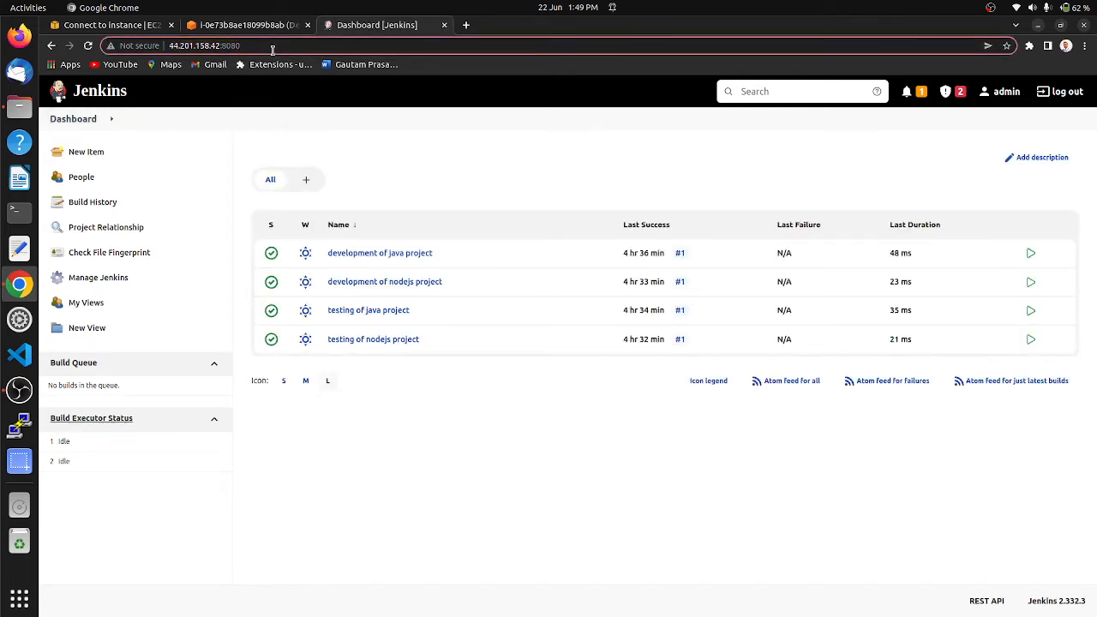
pyautogui.write('/rest')
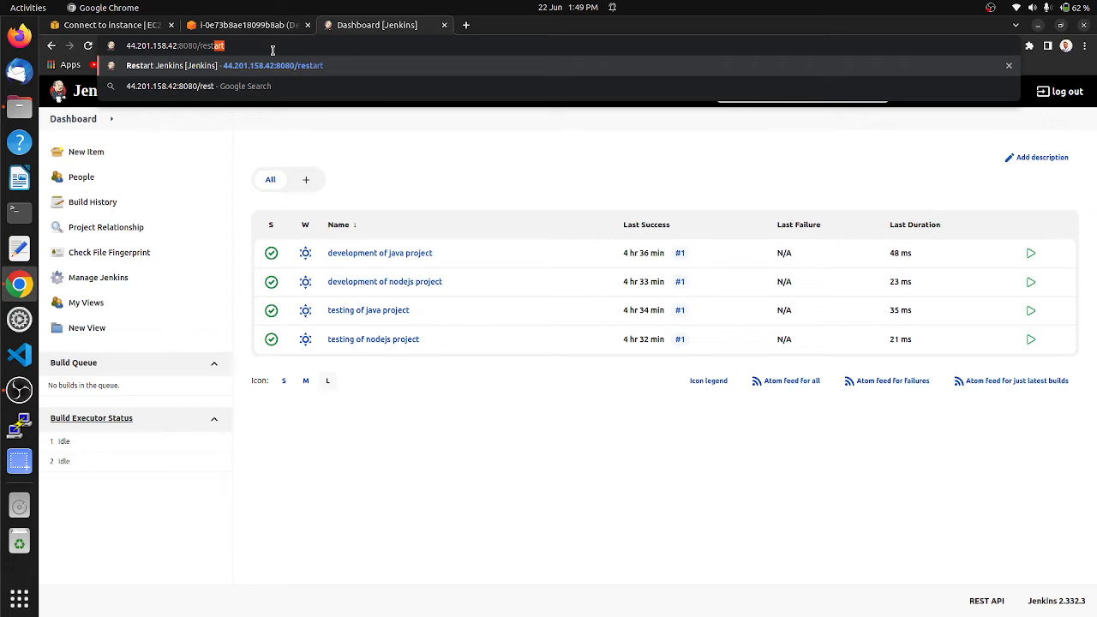
pyautogui.write('art')
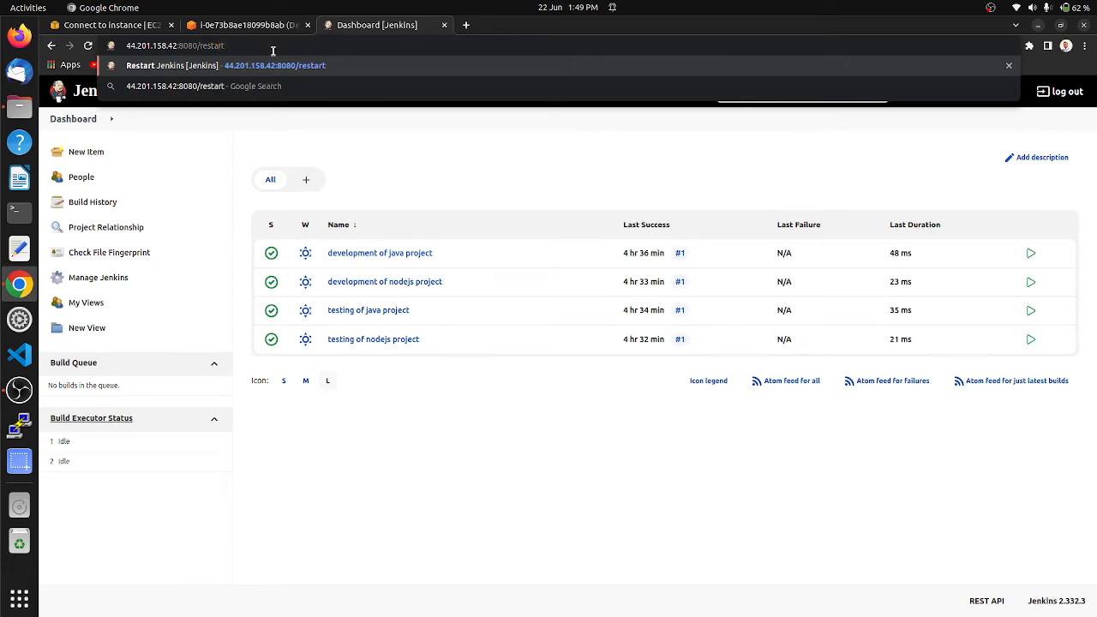
pyautogui.press('Return')
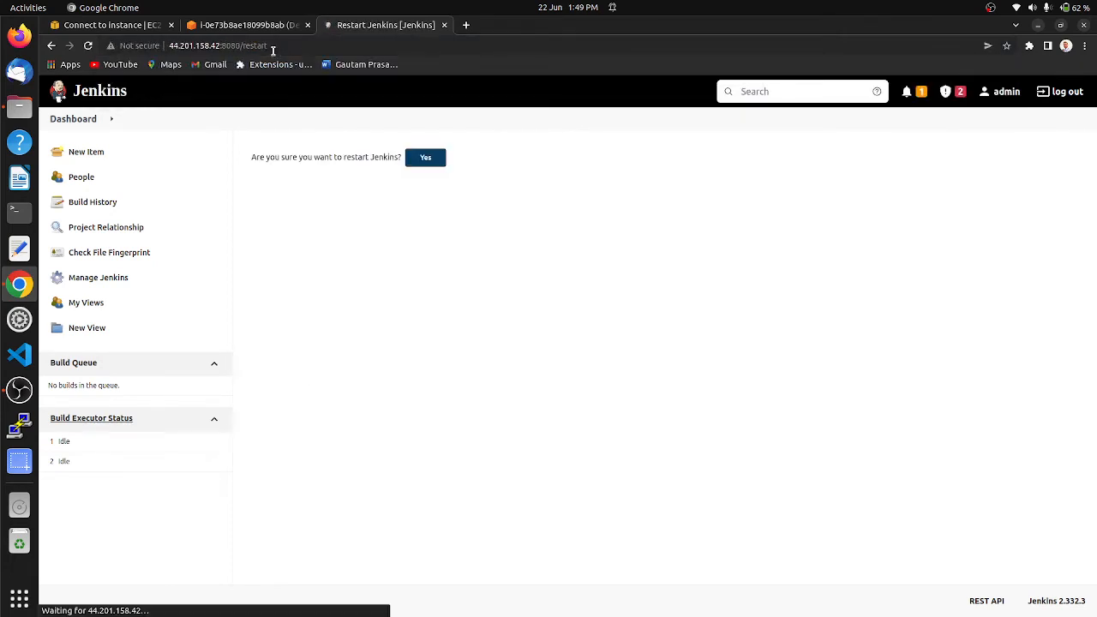
pyautogui.click(425, 160)
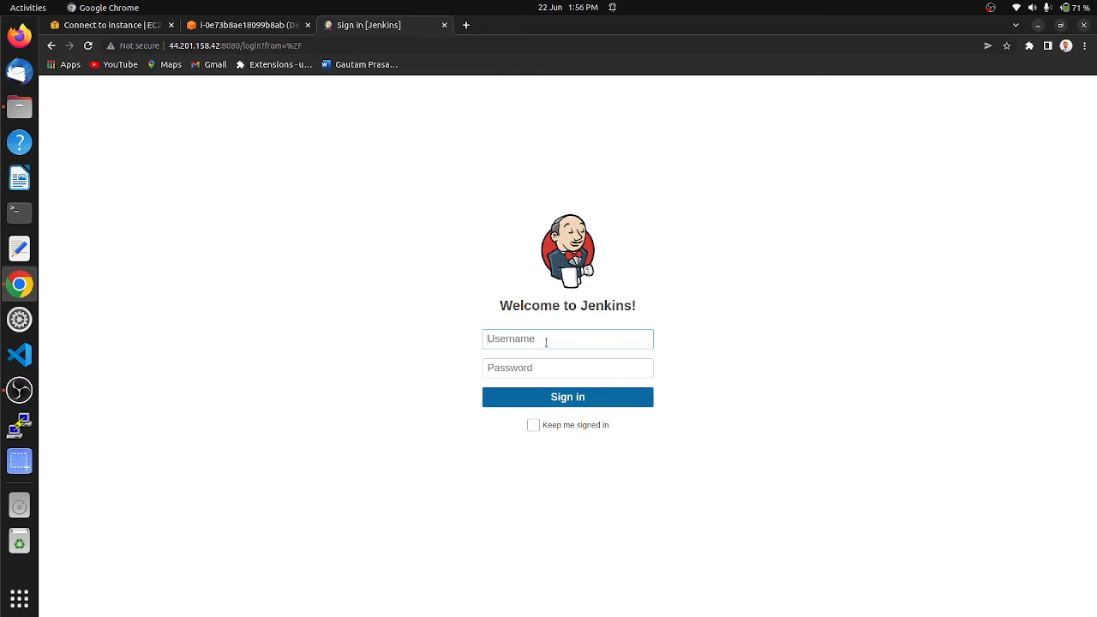
# Step: Sign in to Jenkins as admin, entering the username and the account password
pyautogui.write('admin')
pyautogui.press('Tab')
pyautogui.write('a')
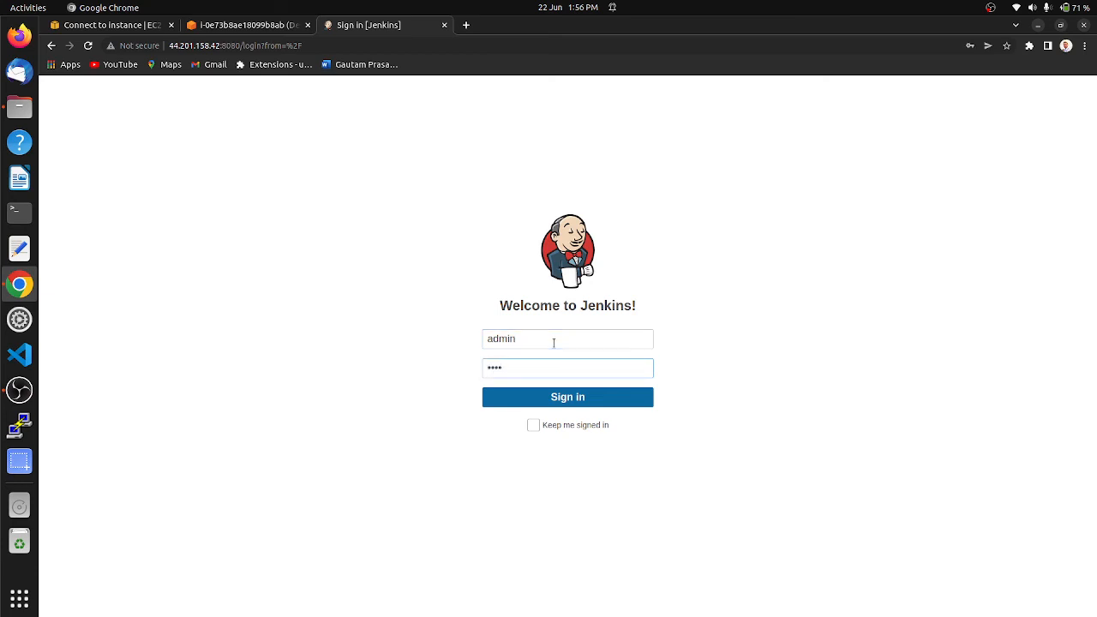
pyautogui.write('dmin')
pyautogui.press('Return')
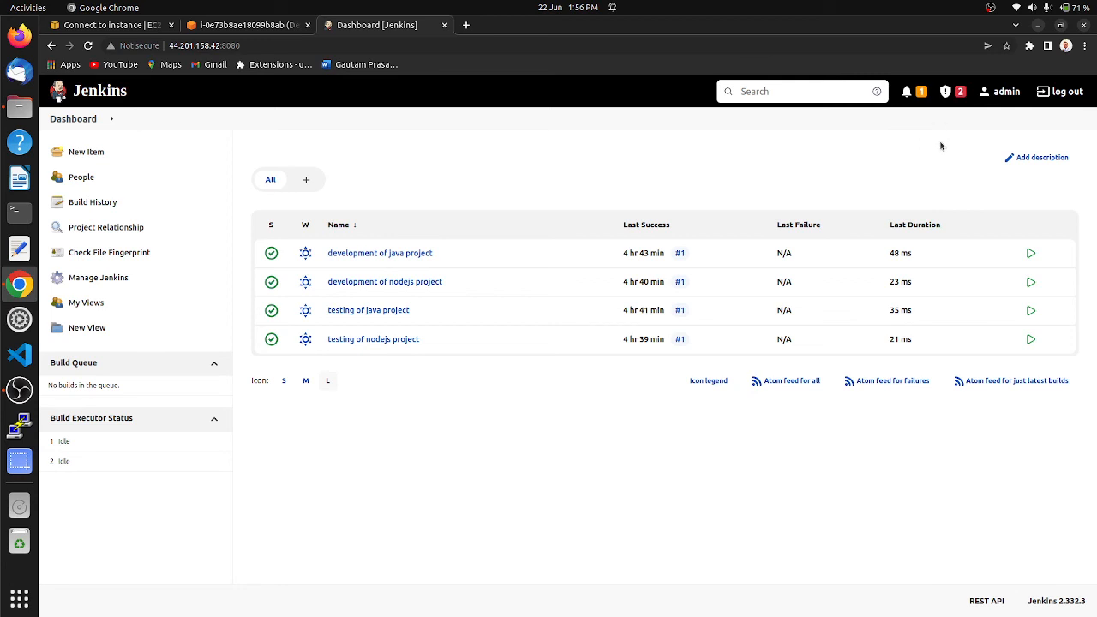
# Step: Log out of the admin account and sign in as the user with the Developer role, entering that account's username and password
pyautogui.click(1065, 93)
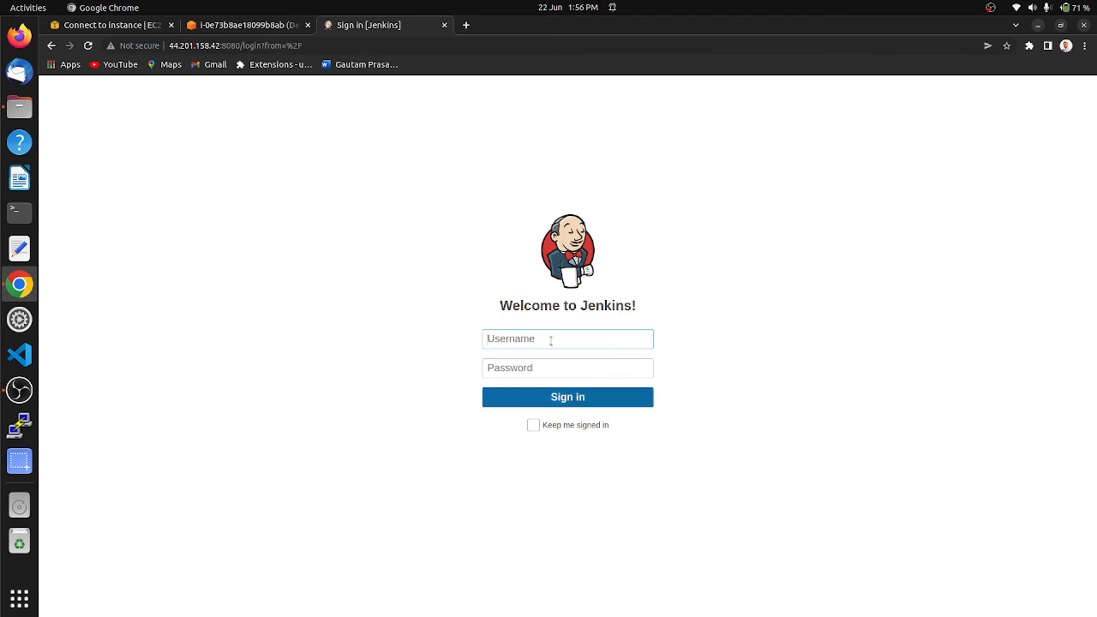
pyautogui.write('ram')
pyautogui.press('Tab')
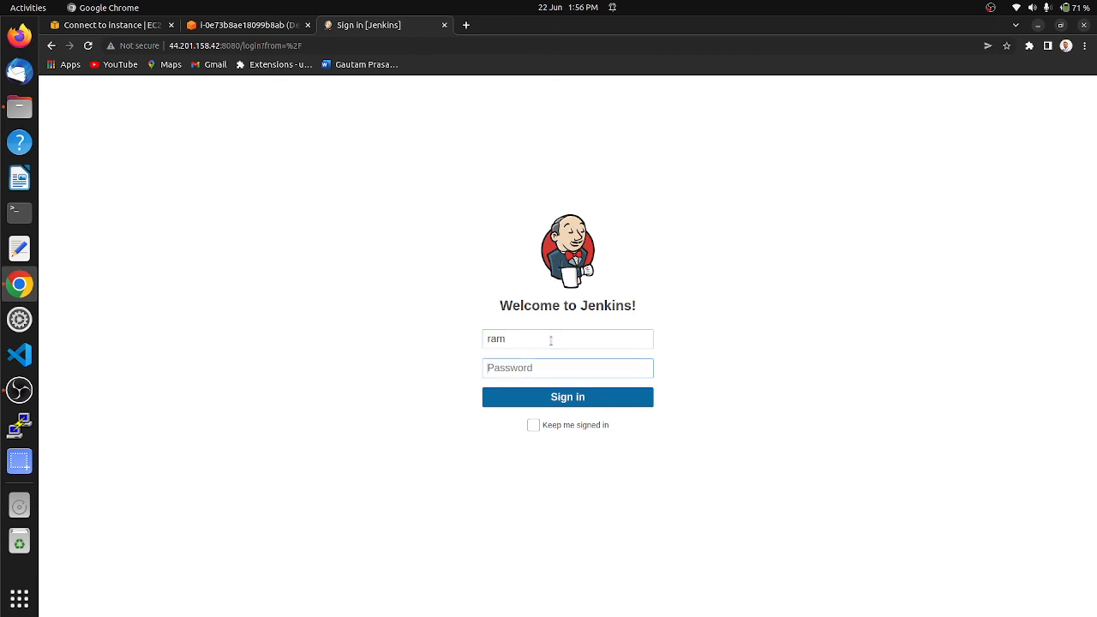
pyautogui.write('**')
pyautogui.press('Return')
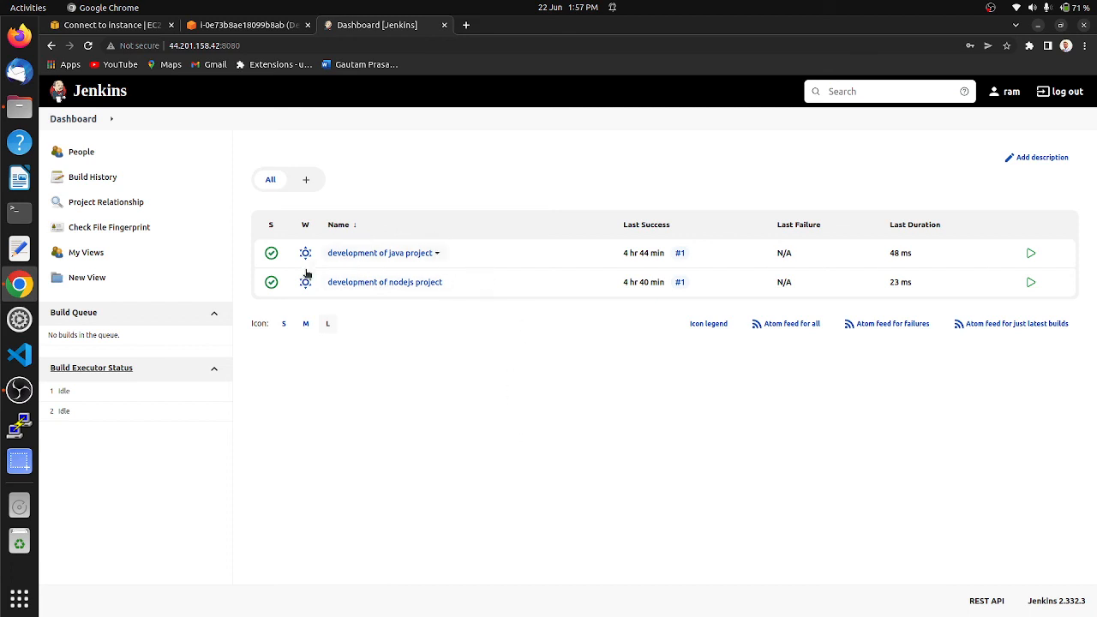
# Step: Log out, sign in as the user with the Tester role using the account password, and check which projects the dashboard lists
pyautogui.click(1059, 92)
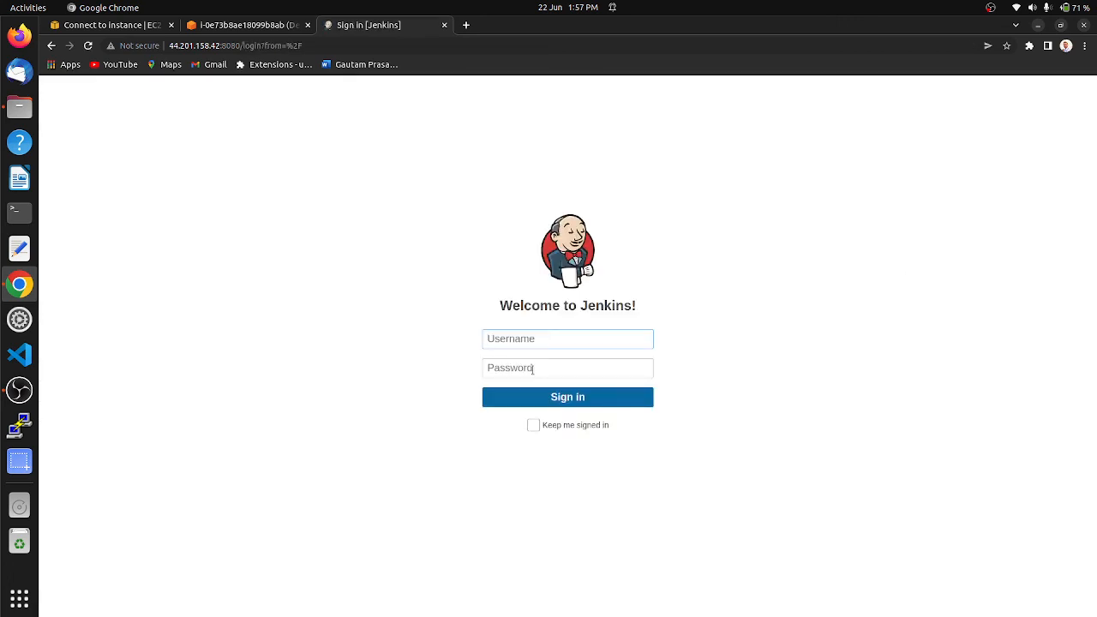
pyautogui.write('hari')
pyautogui.click(532, 367)
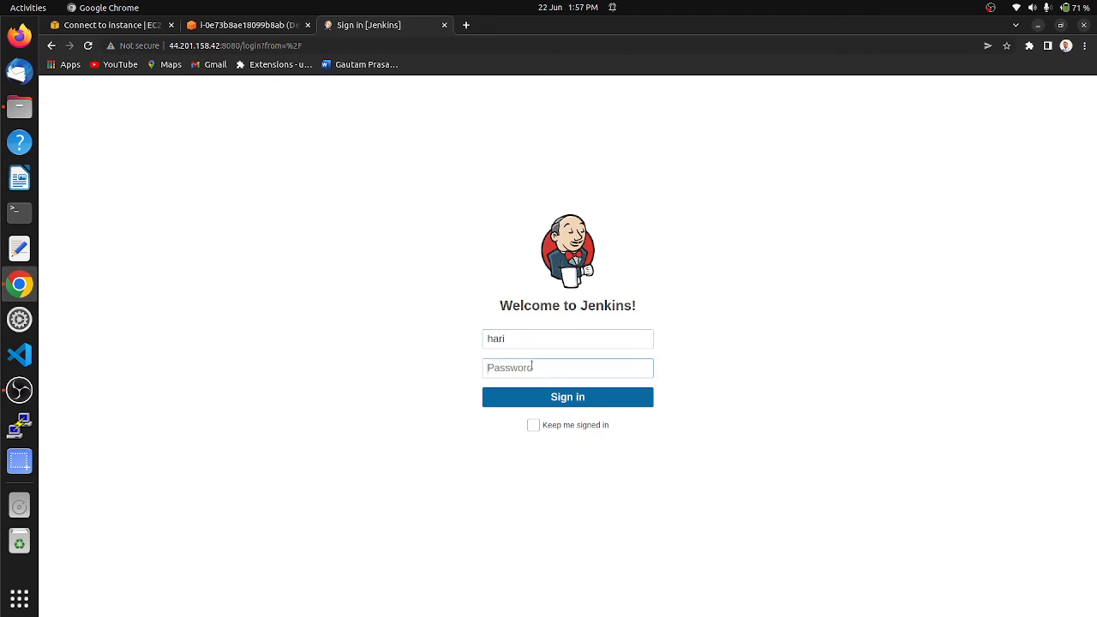
pyautogui.write('*')
pyautogui.press('Return')
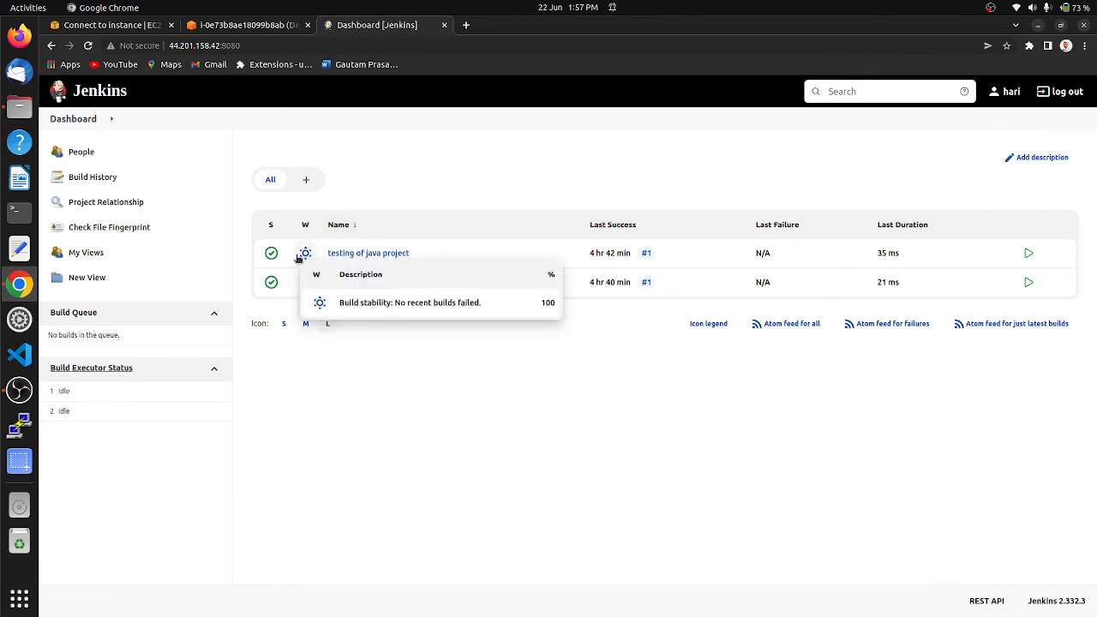
pyautogui.moveTo(305, 282)
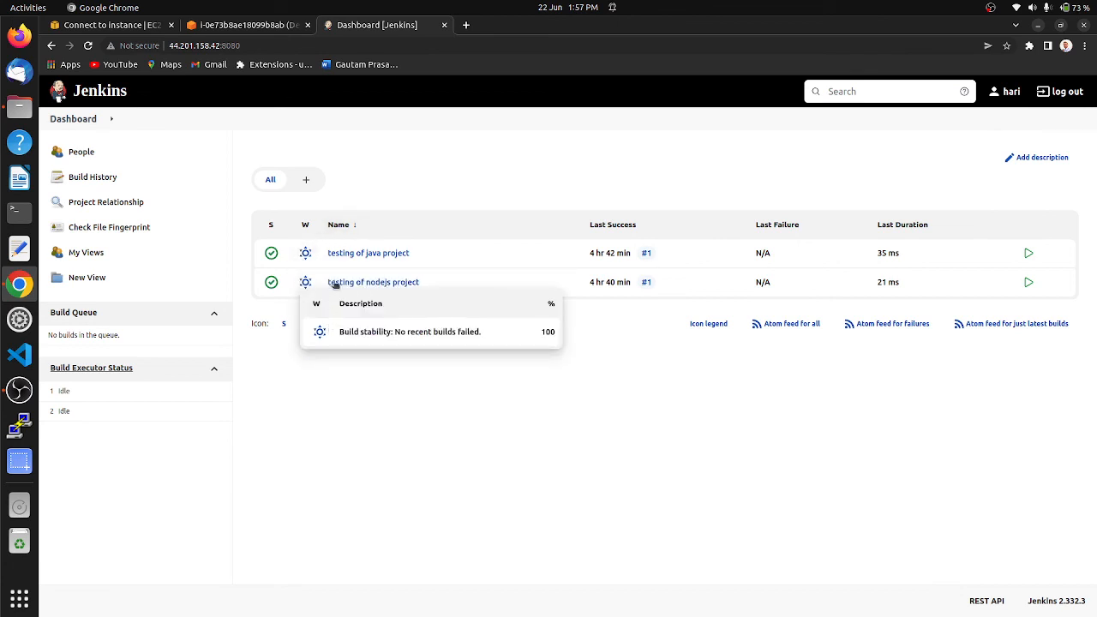
pyautogui.moveTo(344, 258)
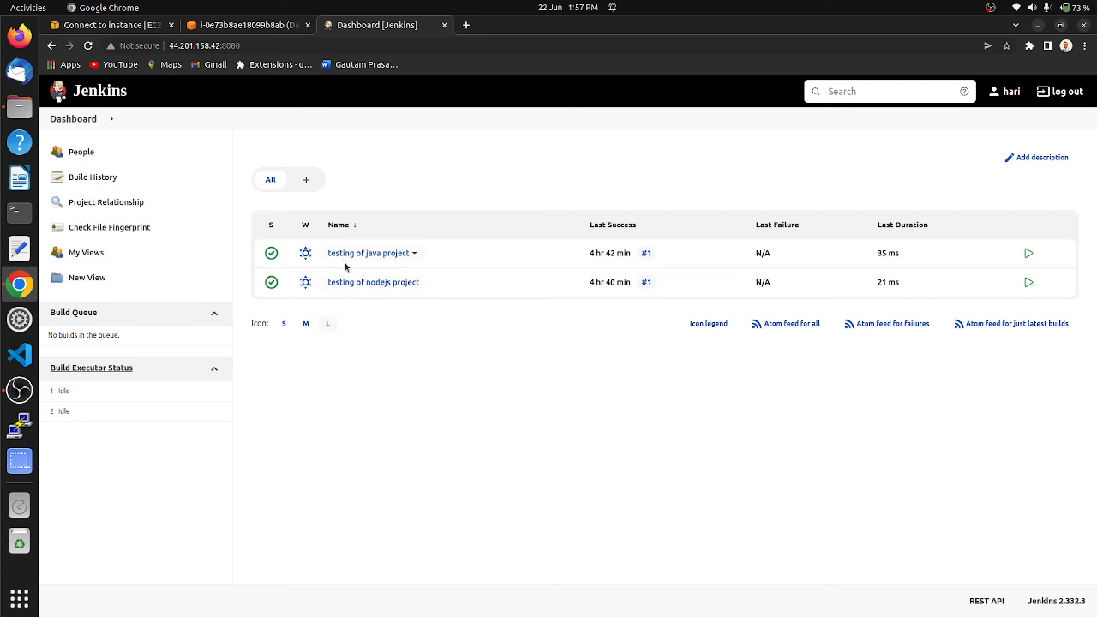
pyautogui.moveTo(357, 288)
# Step: Log out of the Tester user's account and sign back in as admin with the account password
pyautogui.click(1059, 91)
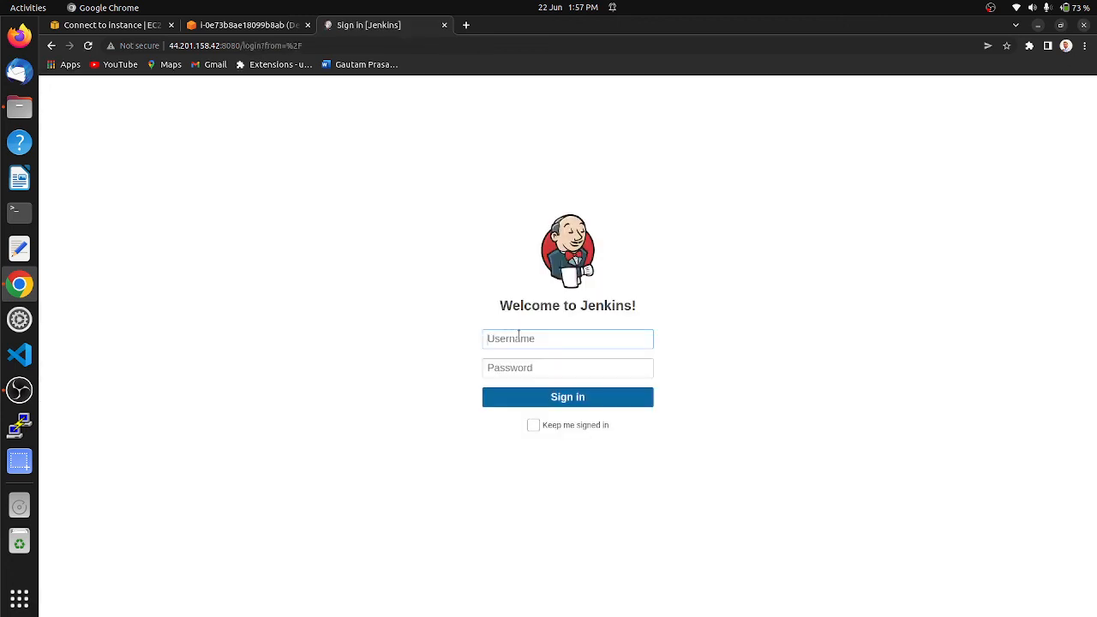
pyautogui.write('admin')
pyautogui.press('Tab')
pyautogui.write('a')
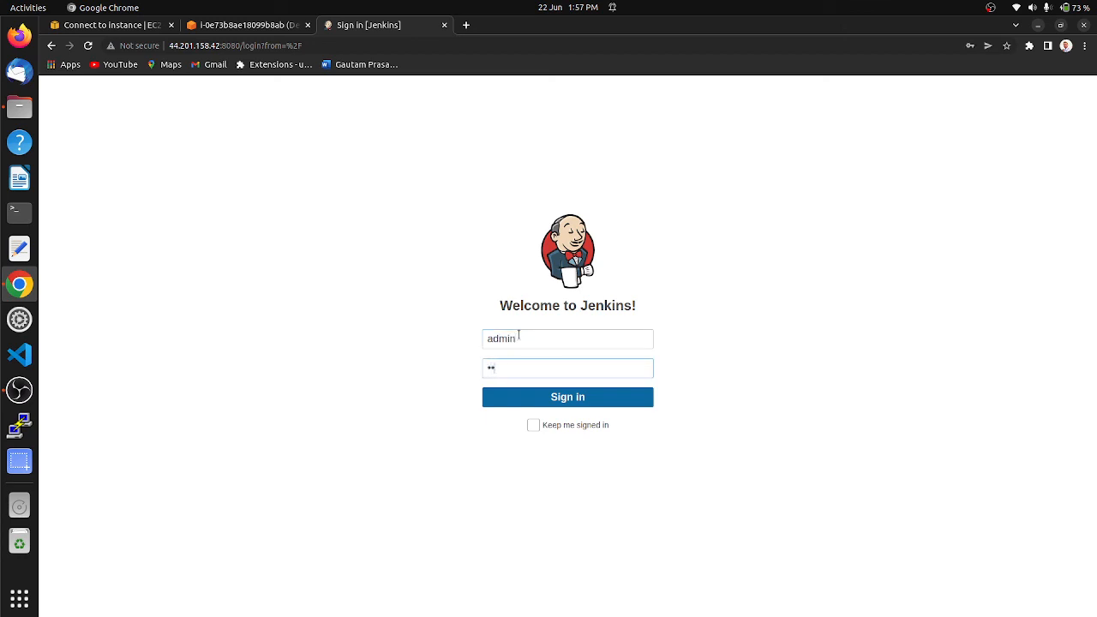
pyautogui.press('Return')
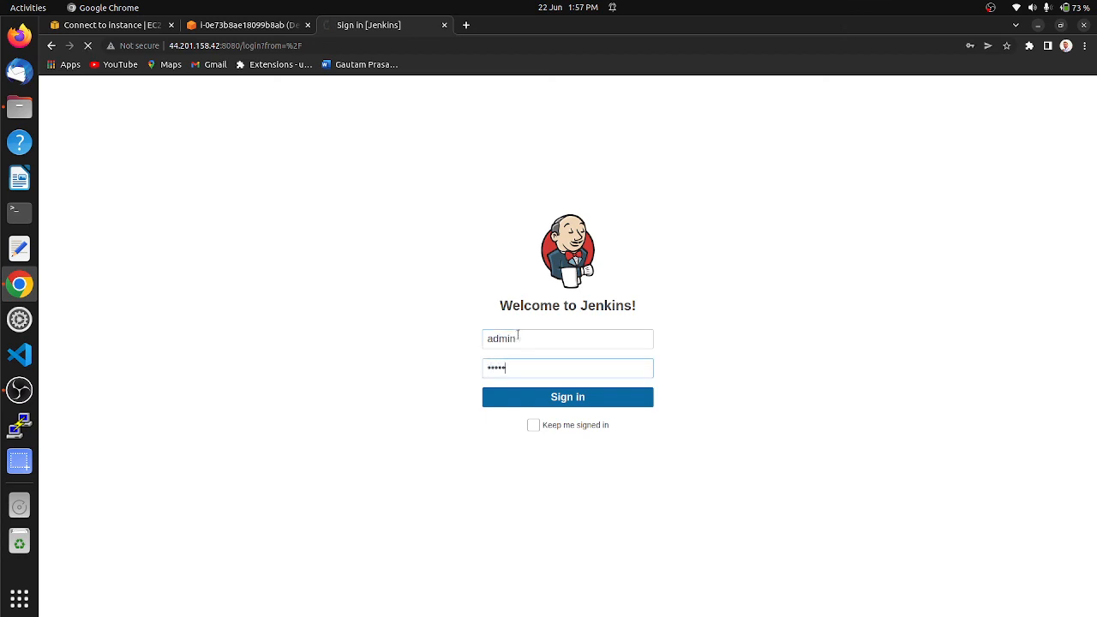